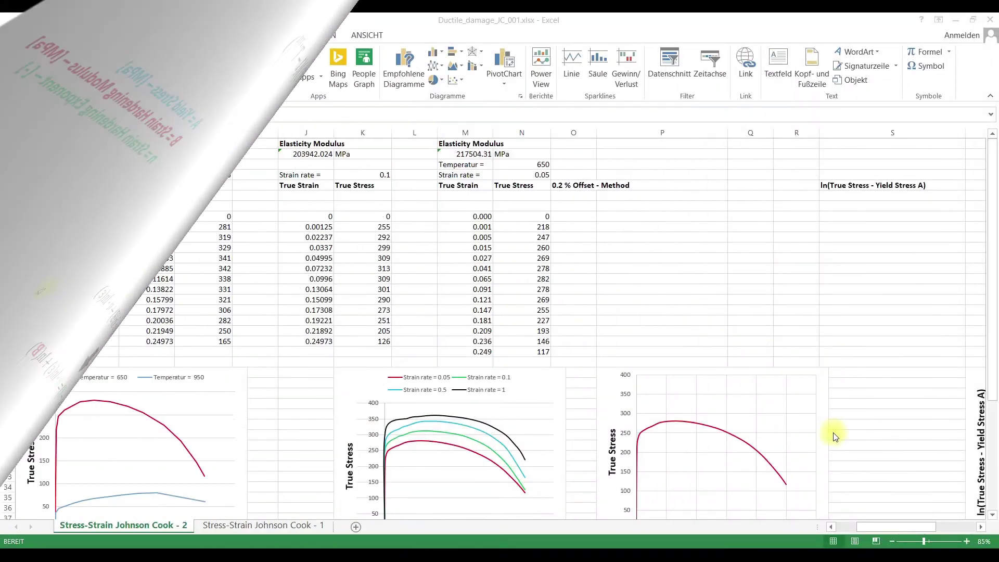
Step: Scroll through the sheet and zoom out to 55% to see the charts and the A, n, B fields
click(861, 527)
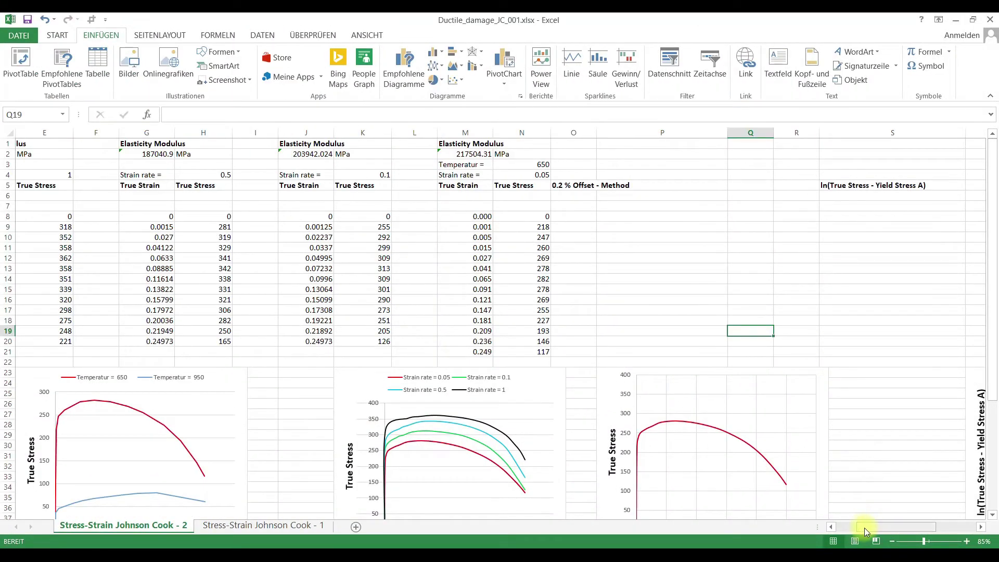
scroll(490, 406, down, 4)
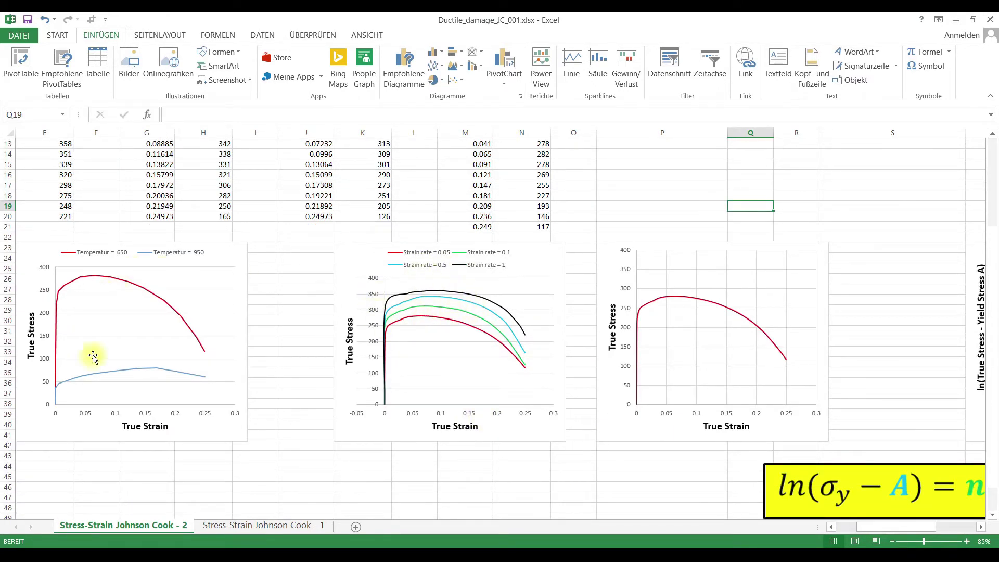
click(604, 227)
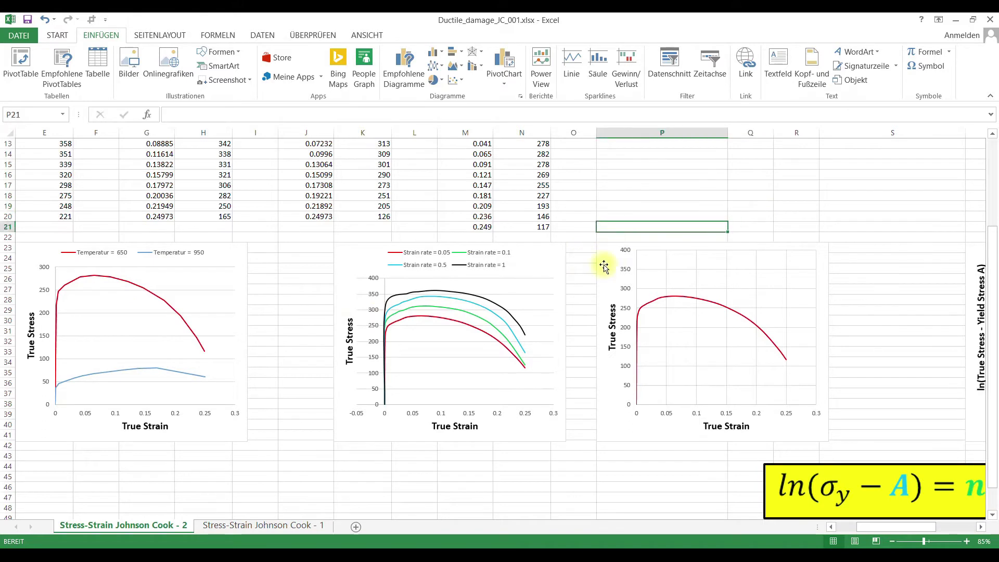
drag(863, 527, 878, 528)
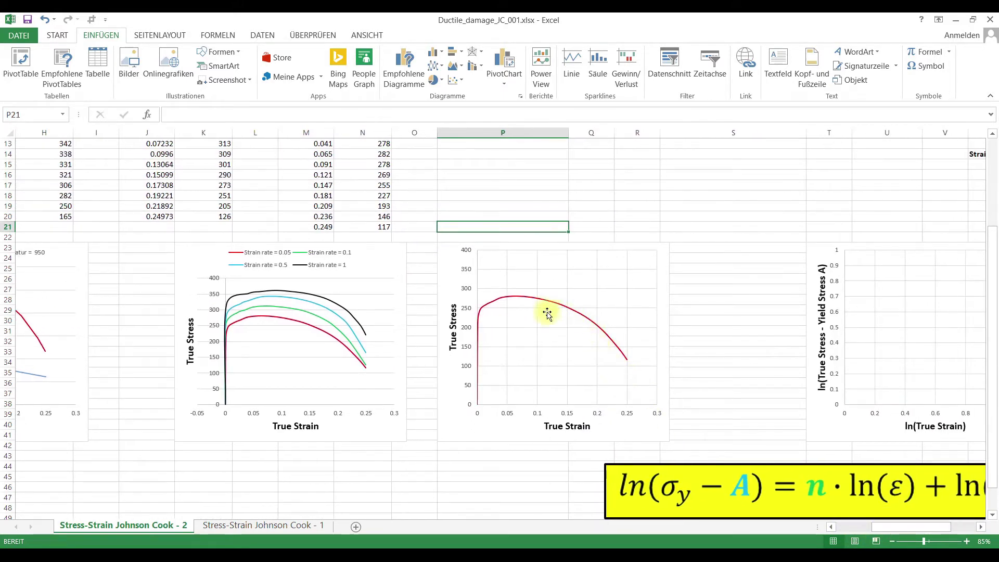
drag(902, 527, 909, 527)
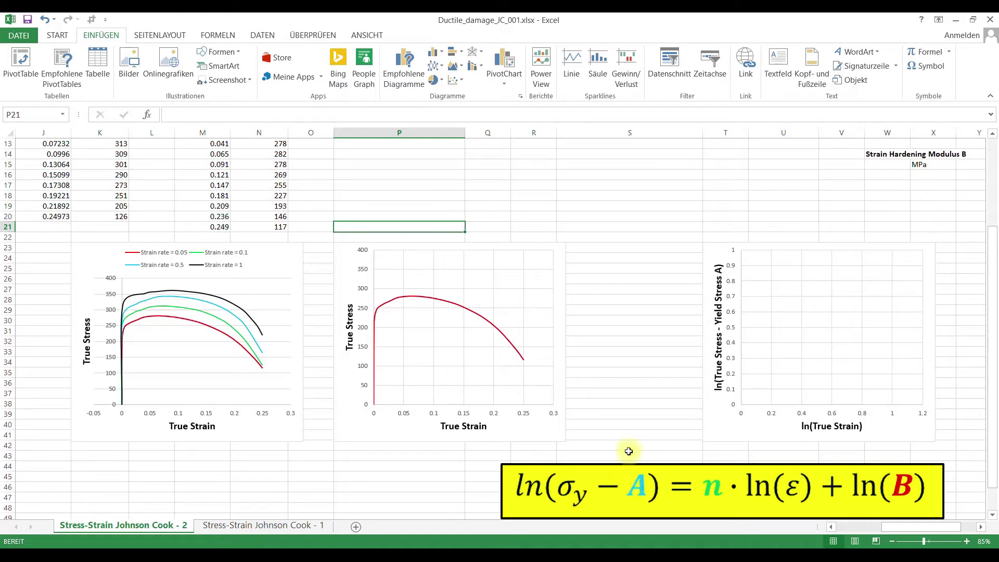
scroll(625, 375, up, 3)
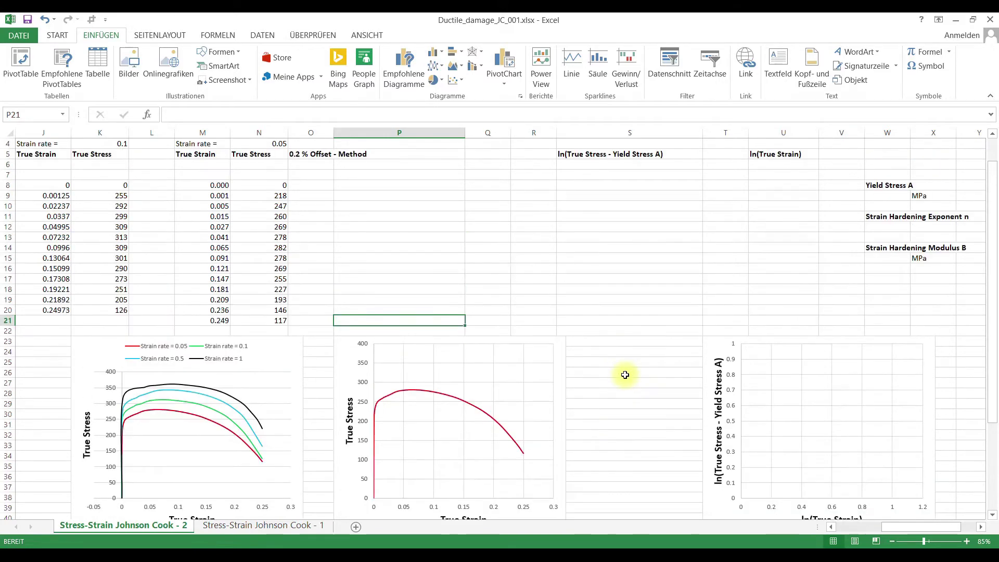
scroll(416, 324, down, 6)
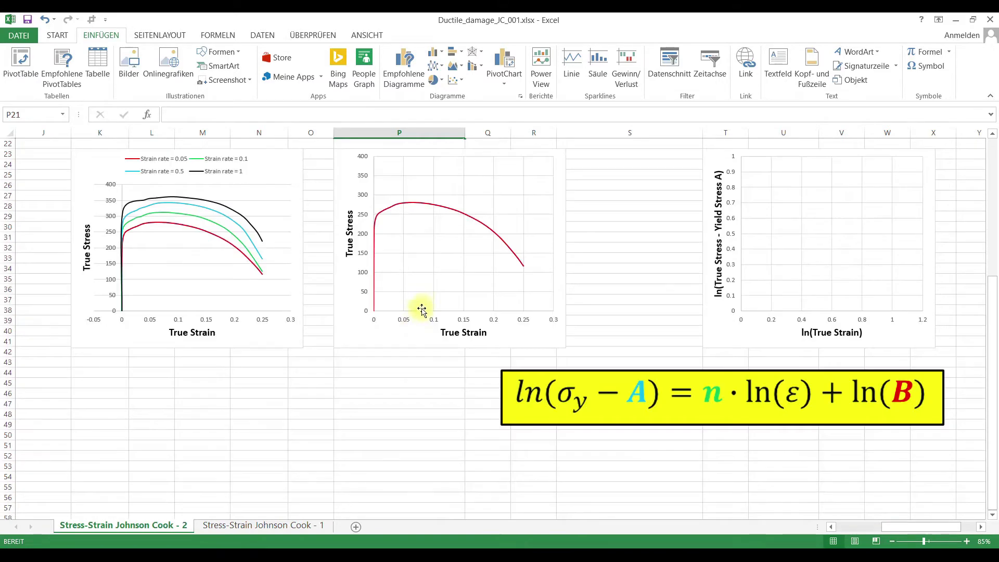
scroll(417, 314, down, 2)
click(453, 427)
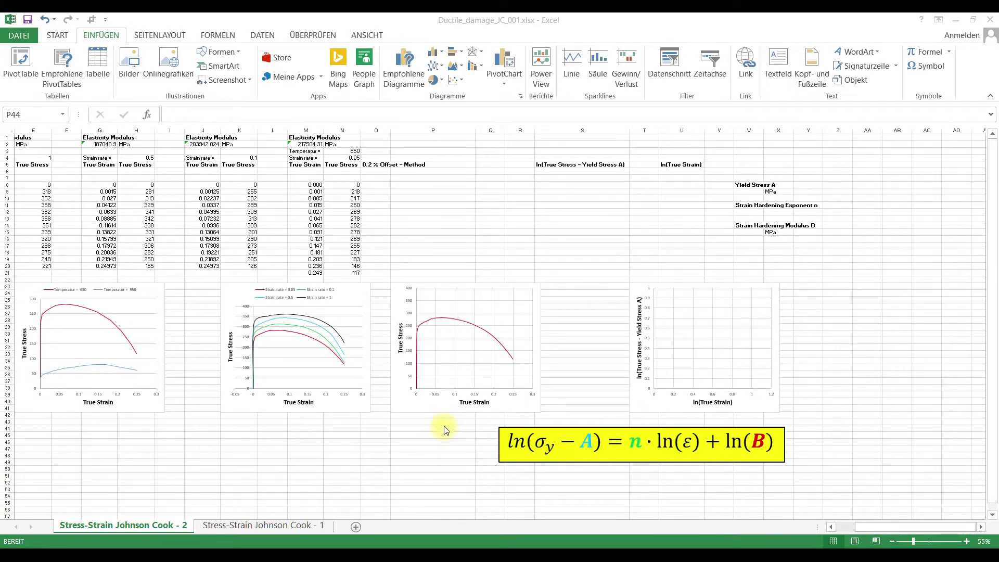
Step: Enter =0.25*0.002 in cell P44 to get the 0.0005 offset value
click(429, 428)
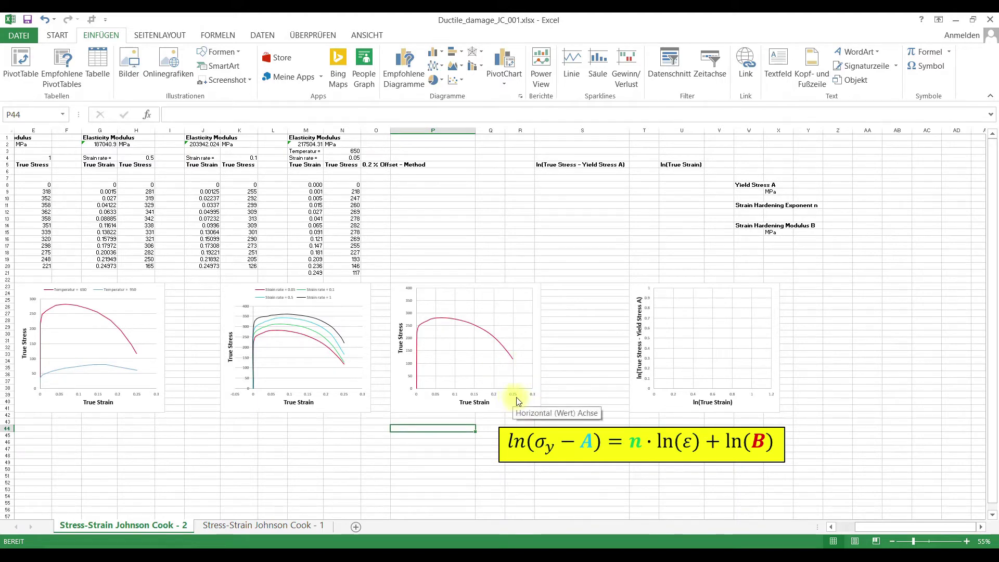
text(=)
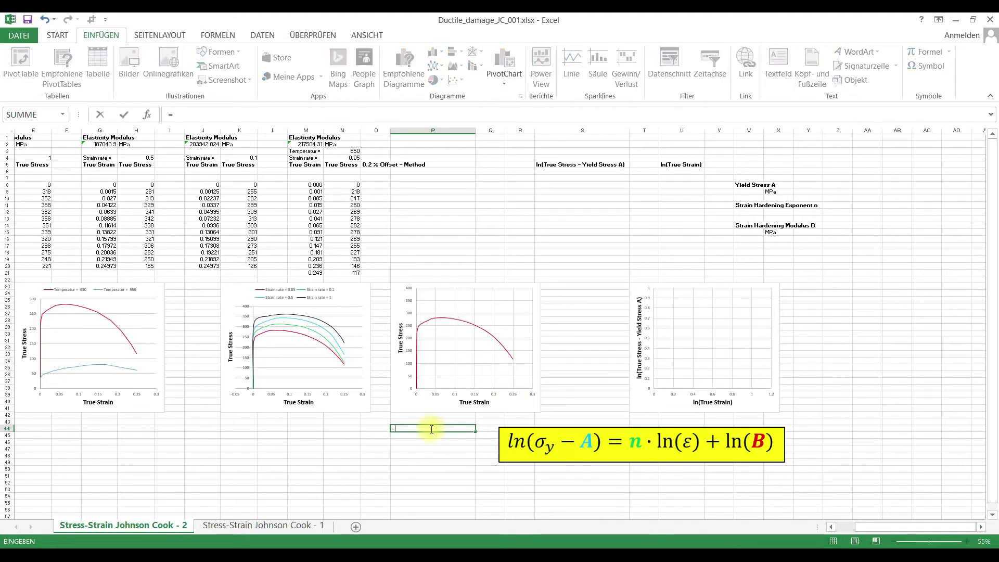
text(0.25*0.1)
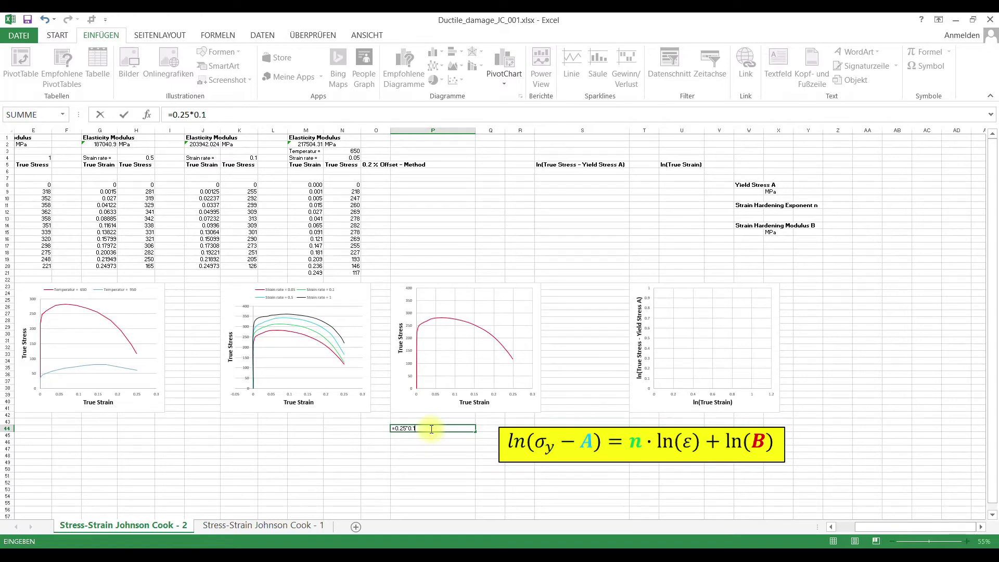
text(0.0005)
key(Return)
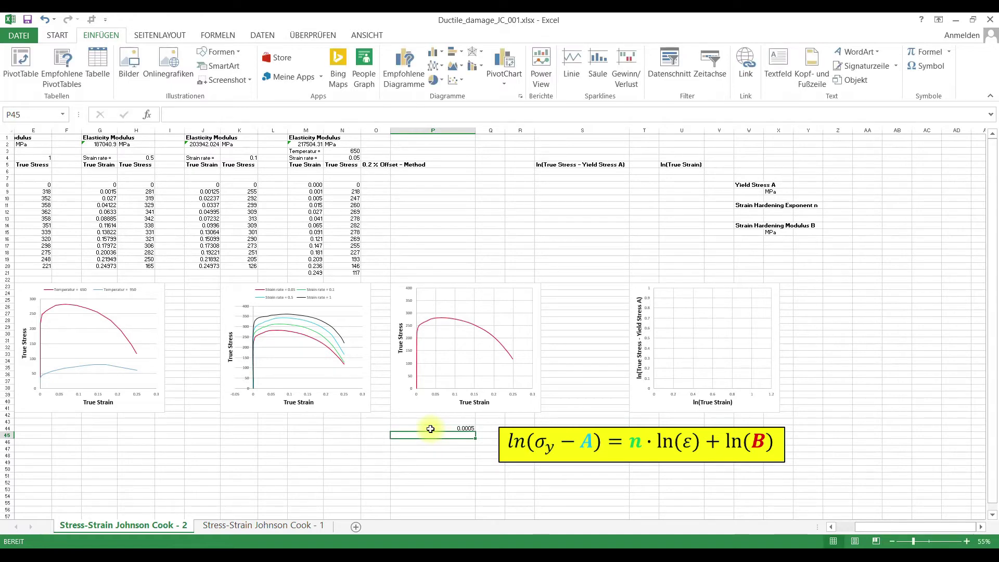
click(433, 427)
click(432, 442)
click(437, 428)
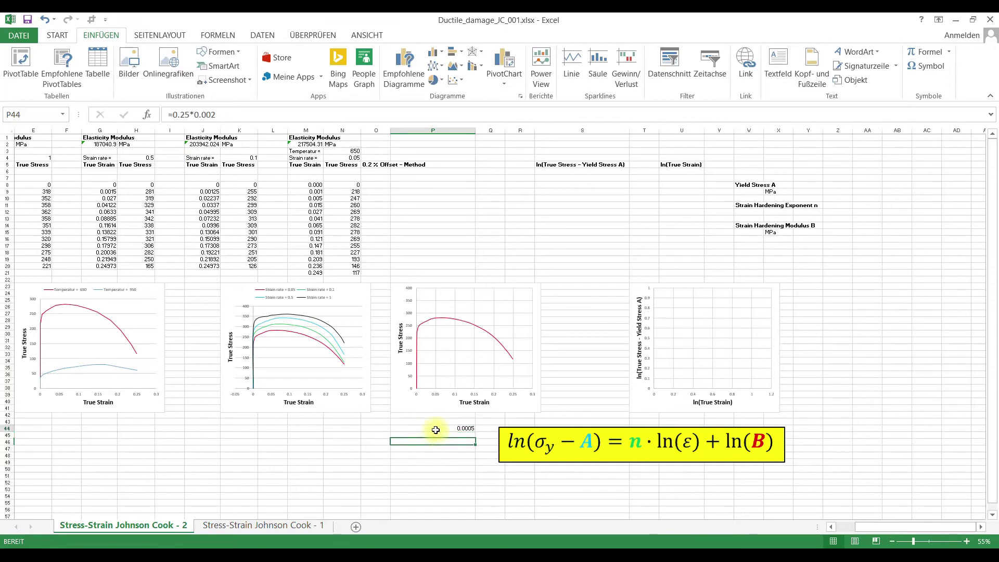
click(426, 443)
click(430, 428)
click(418, 456)
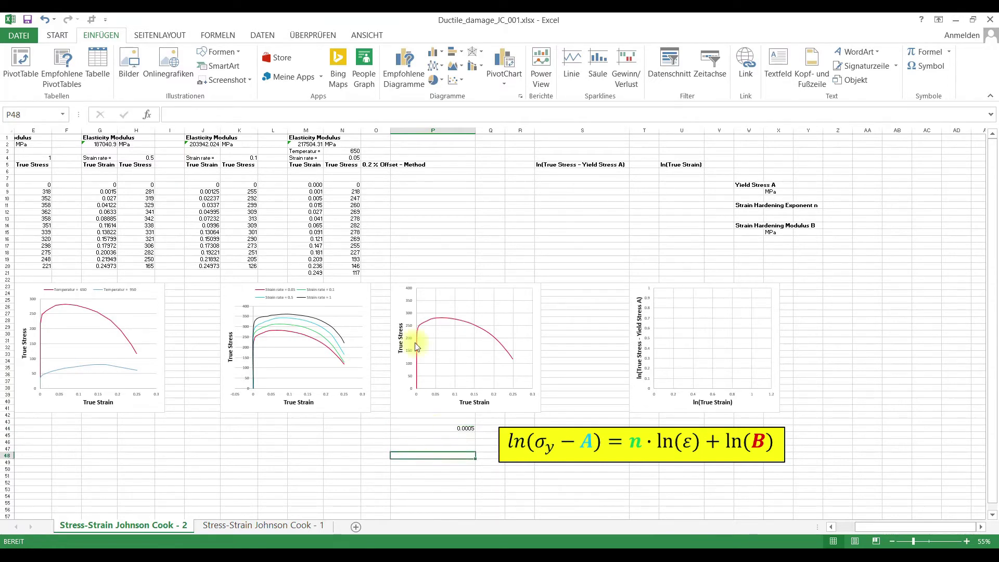
click(379, 185)
text(=)
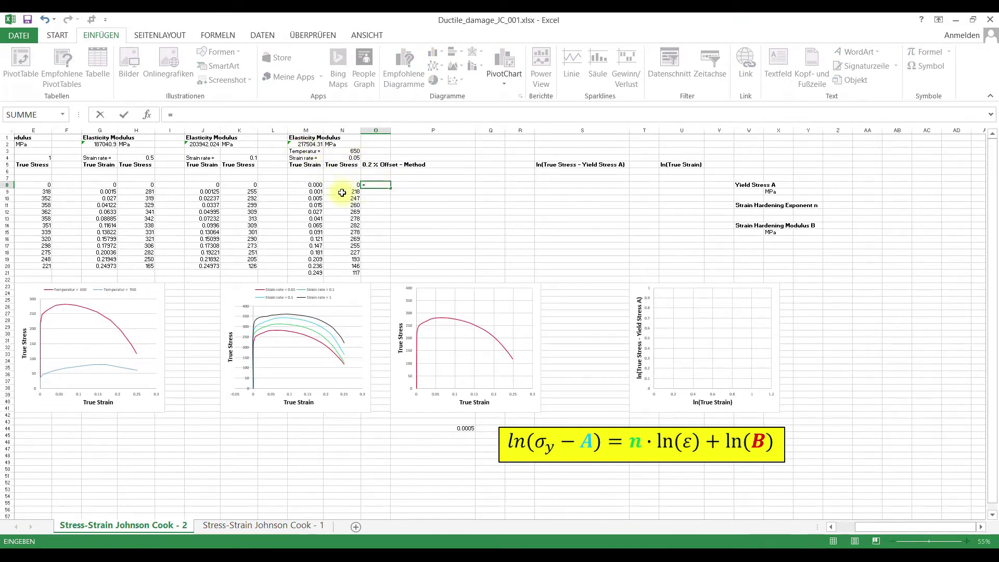
Step: Inspect the elastic modulus formula in M2 without changing it
key(Escape)
click(380, 199)
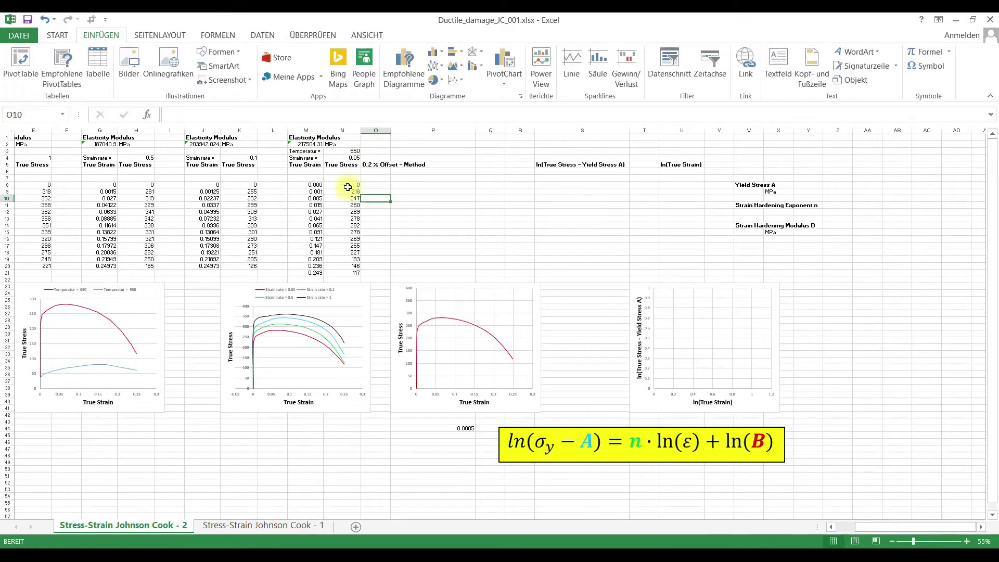
click(309, 144)
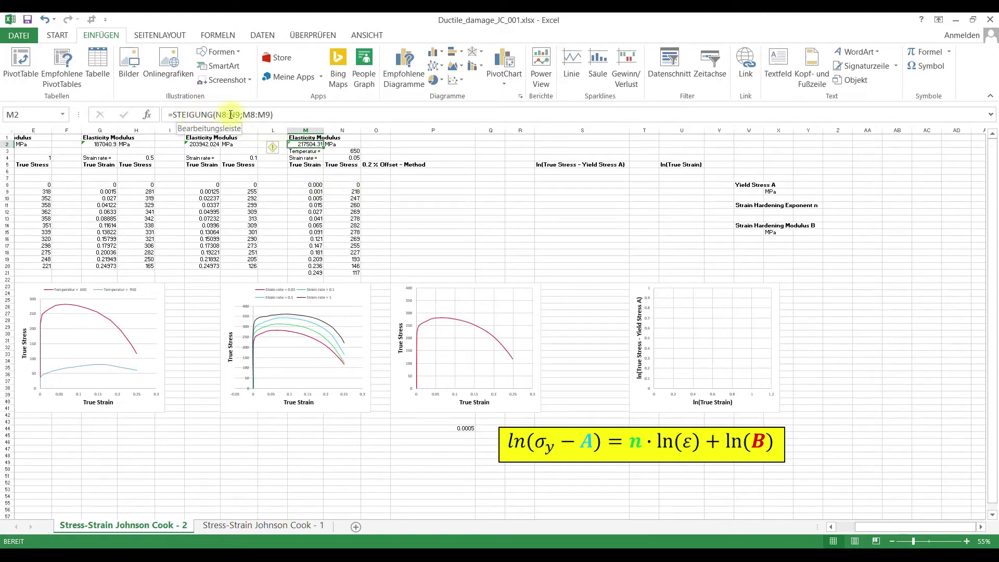
click(231, 114)
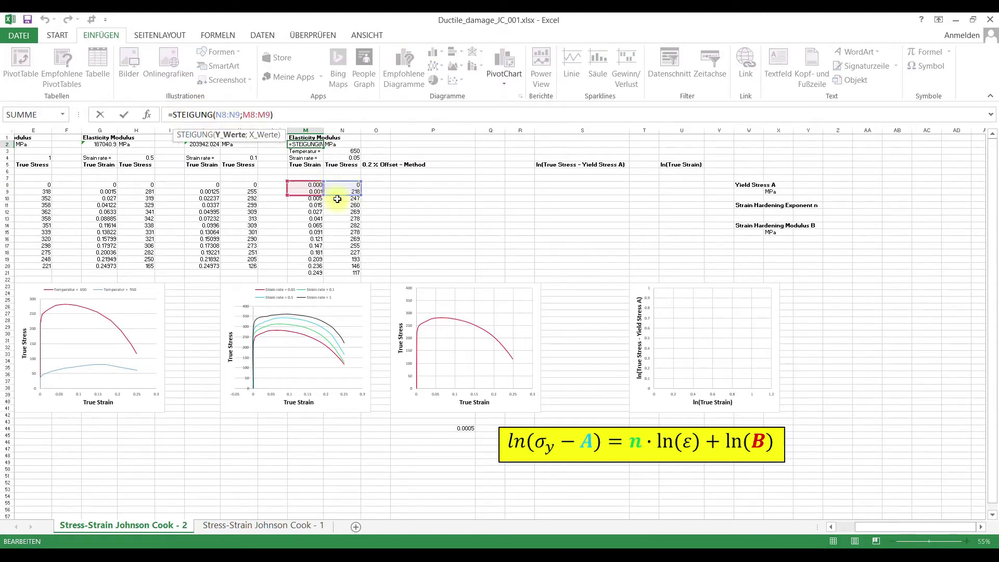
key(ctrl+Return)
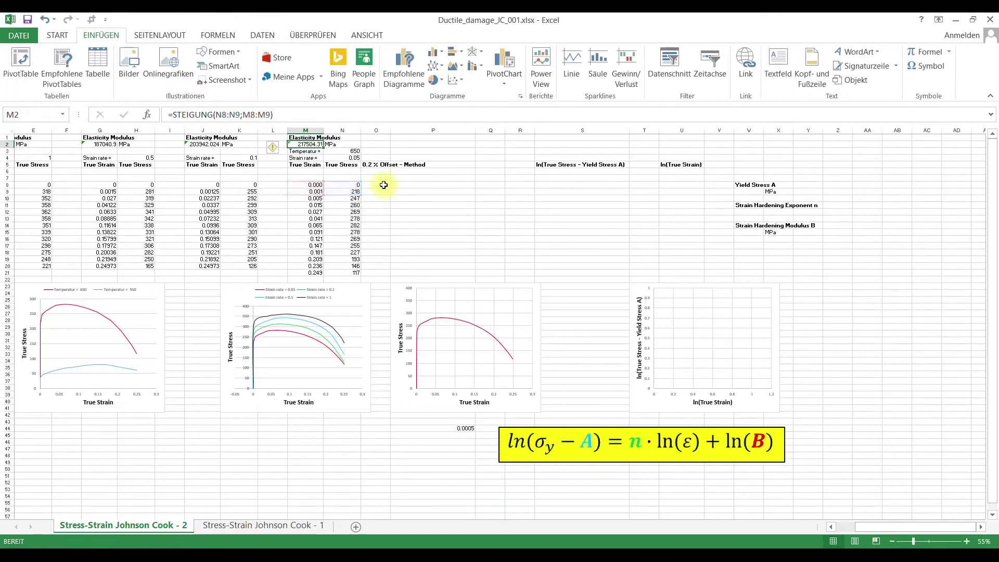
Step: Enter =M8*$M$2 in O8 and fill it down to row 21
click(383, 185)
text(=)
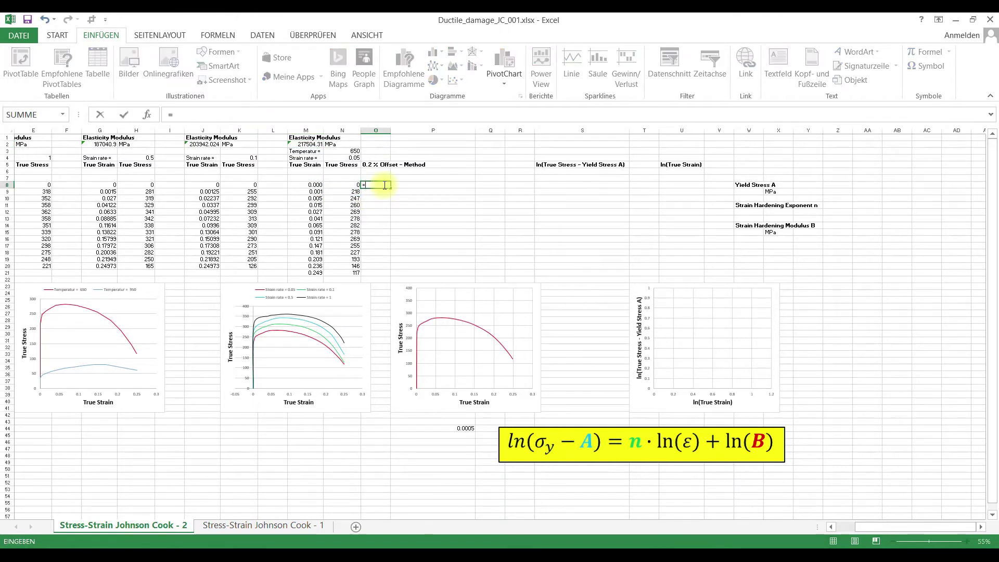
click(314, 185)
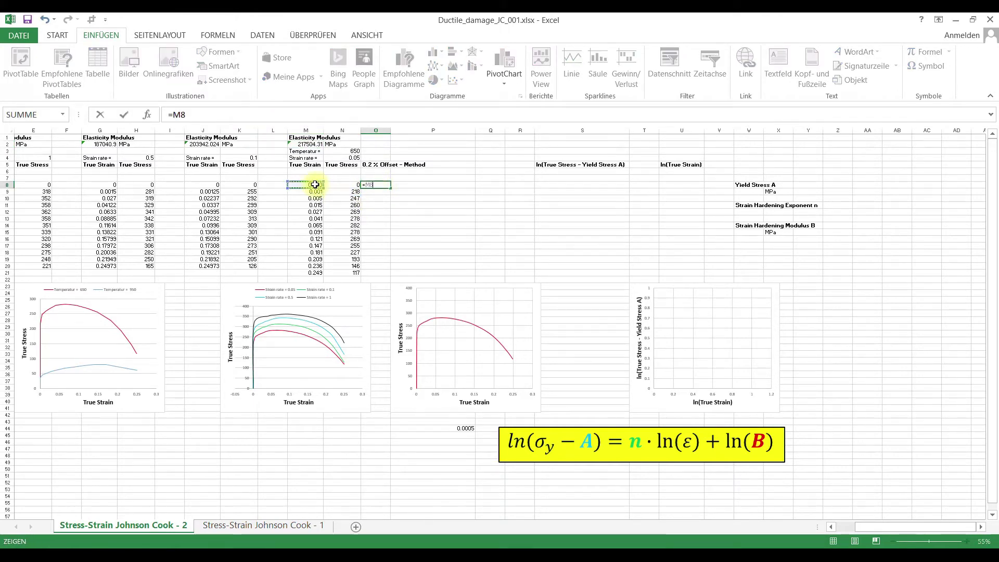
text(*)
click(313, 144)
key(F4)
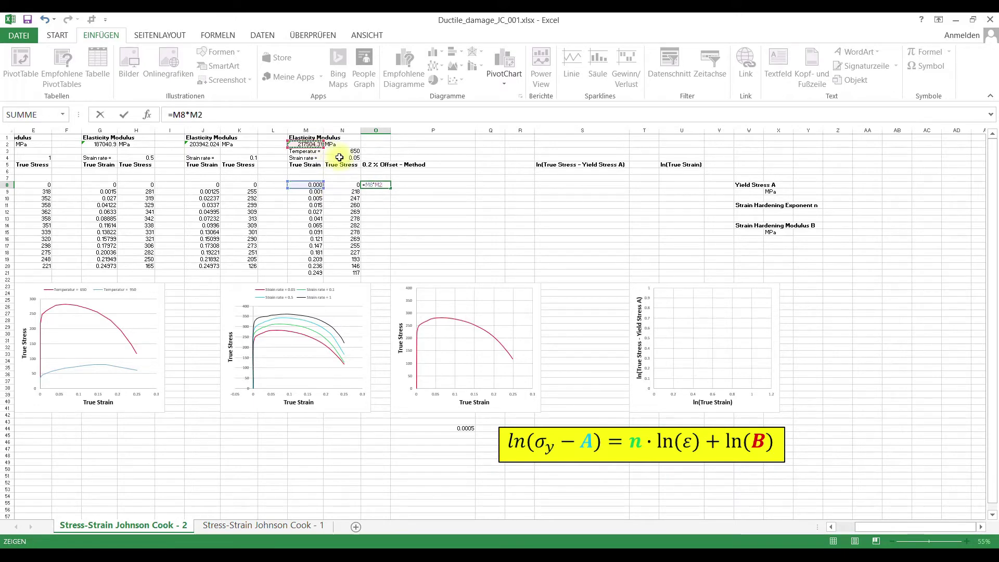
key(Return)
click(382, 185)
double_click(390, 188)
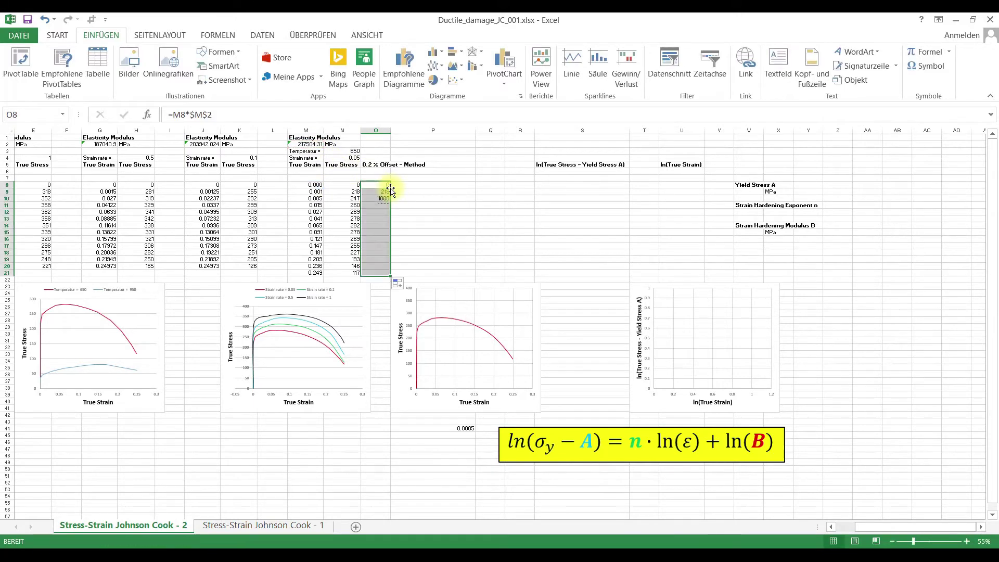
Step: Enter =M8+$P$44 in P8 and fill it down to row 21
click(414, 184)
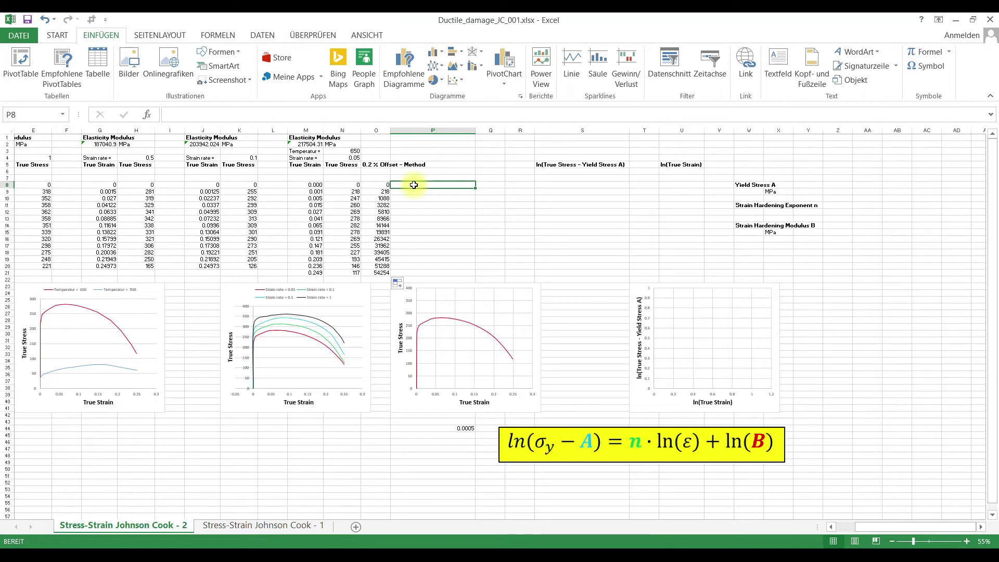
text(=)
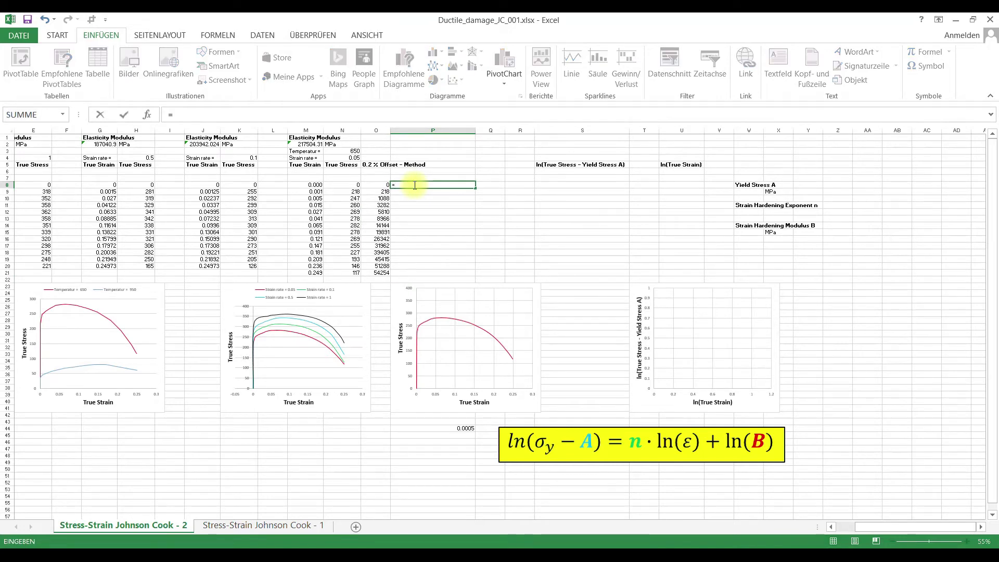
click(309, 185)
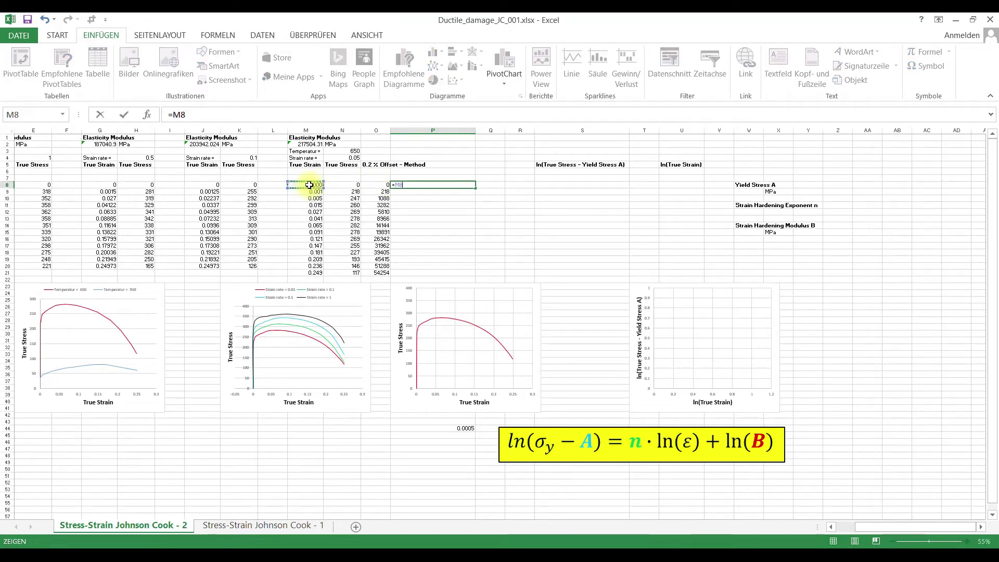
text(+)
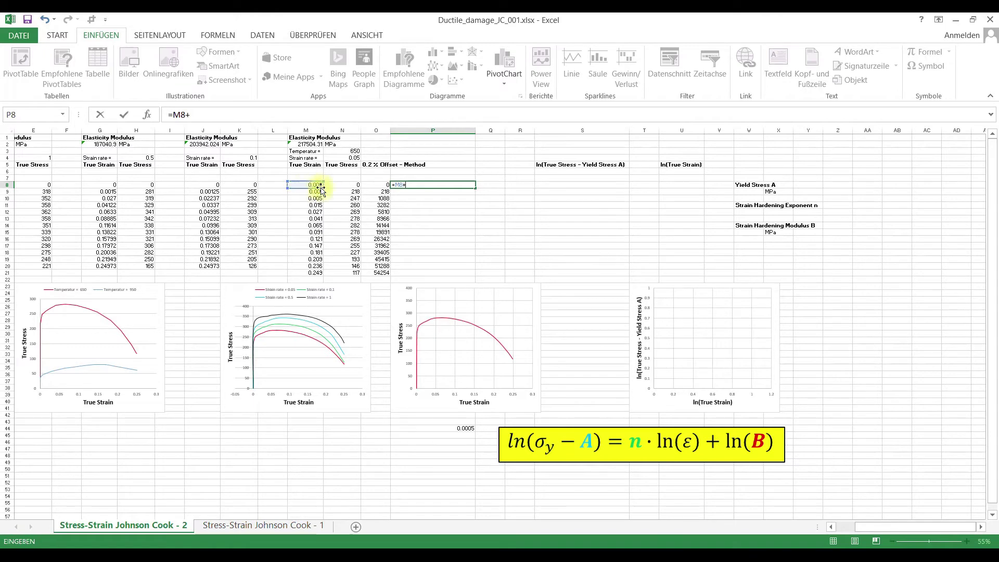
click(457, 428)
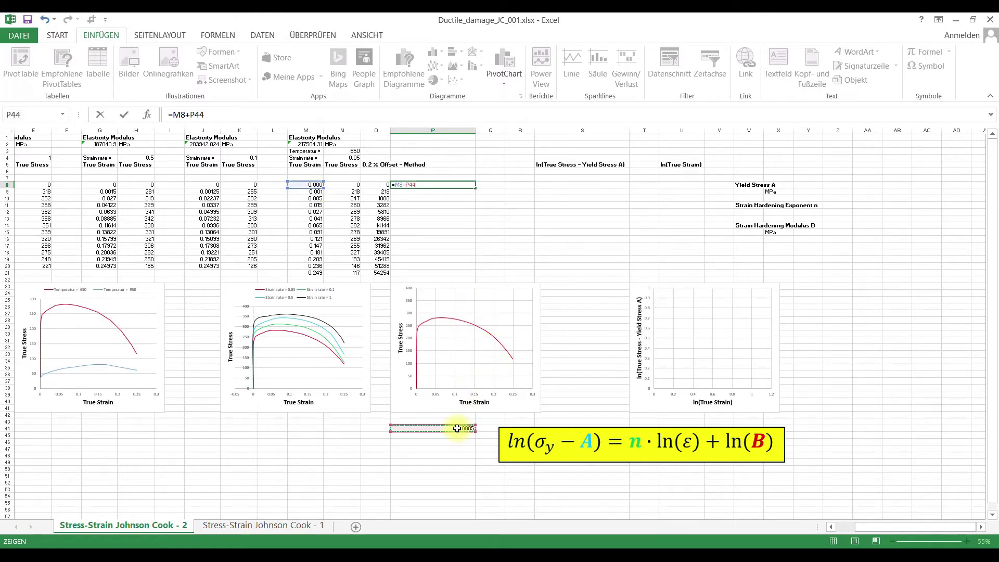
key(F4)
key(Return)
click(458, 186)
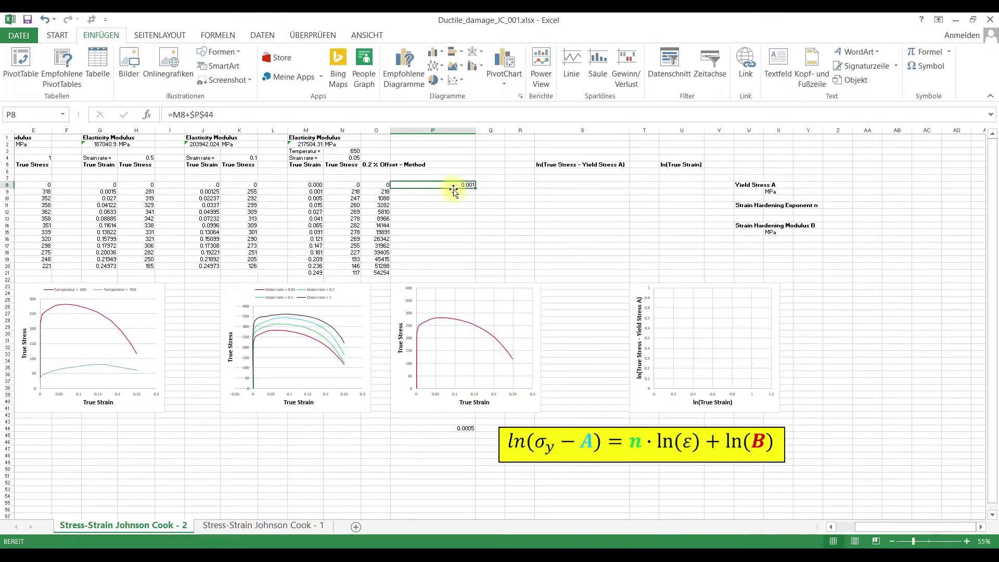
double_click(477, 189)
click(523, 224)
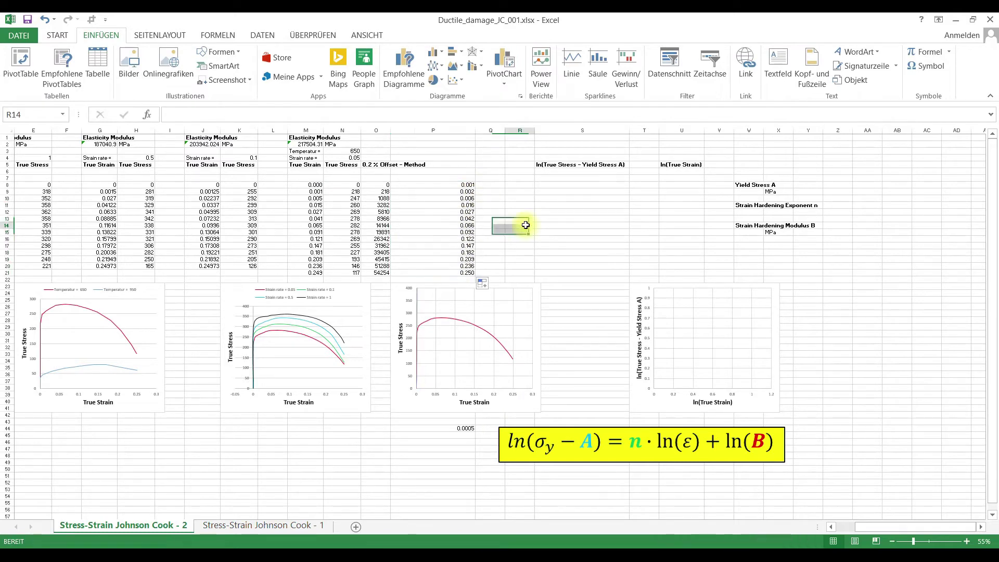
click(420, 304)
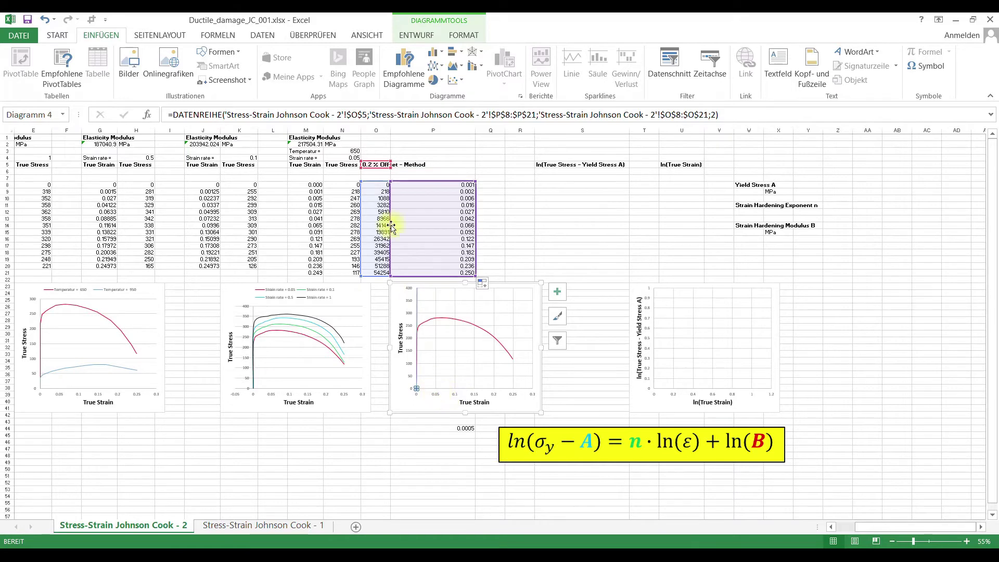
Step: Set the chart's horizontal strain axis maximum to 0.01
right_click(439, 400)
click(461, 527)
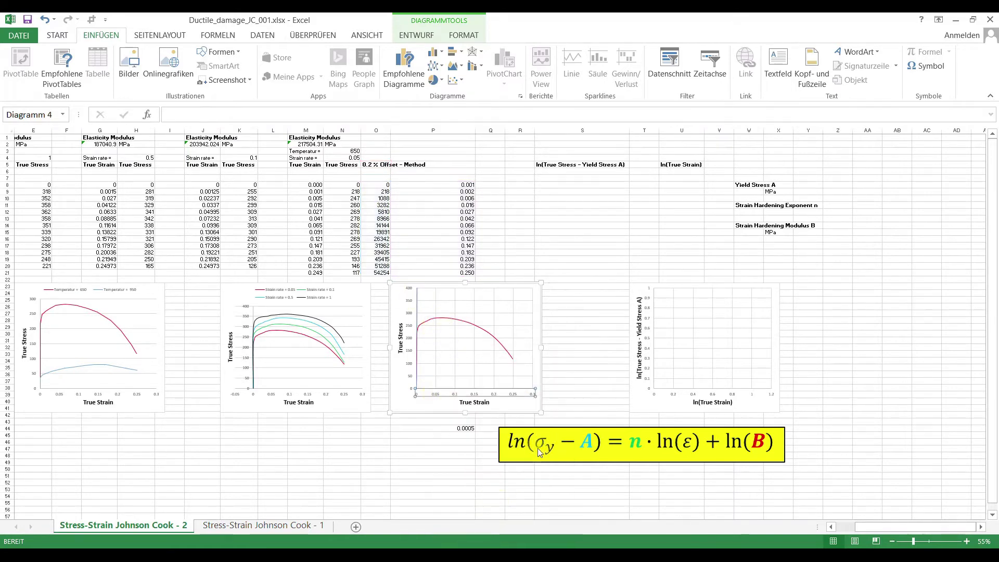
click(889, 257)
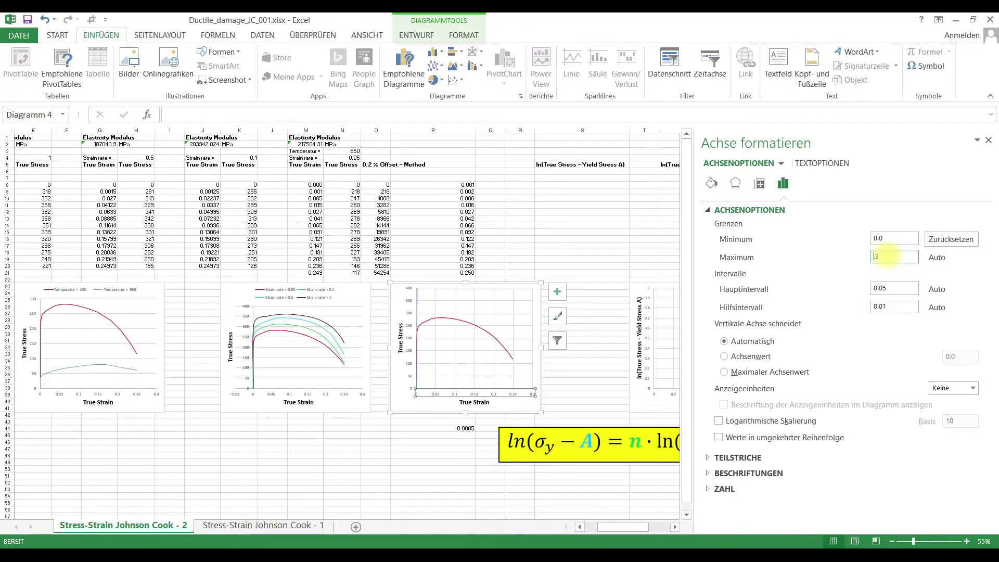
text(1)
key(Return)
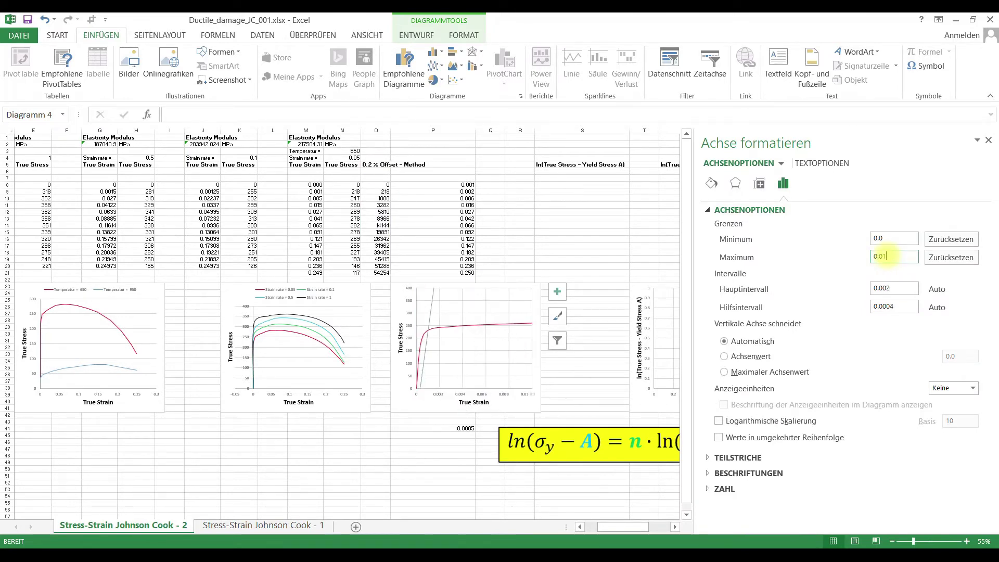
click(989, 140)
click(555, 232)
click(441, 310)
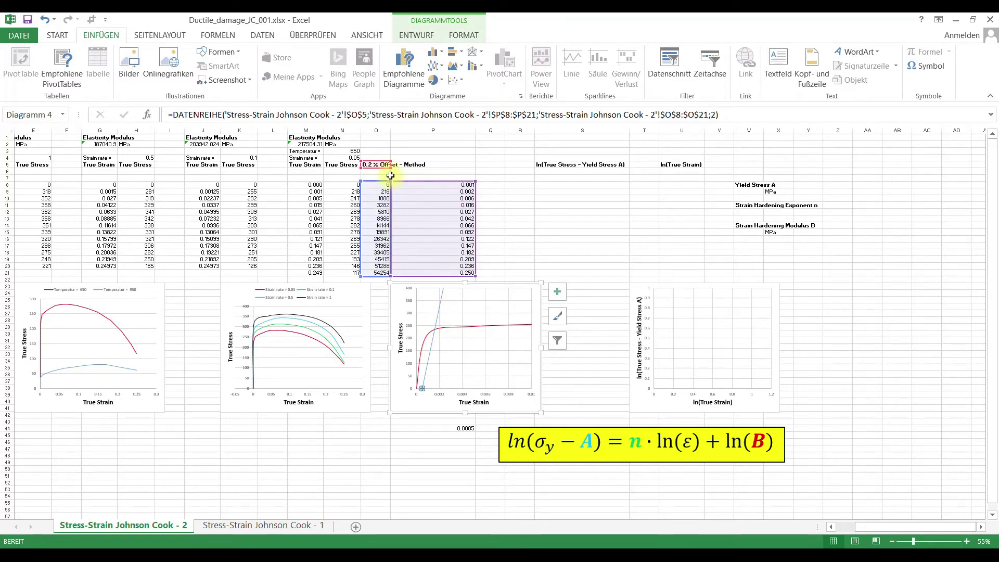
click(519, 226)
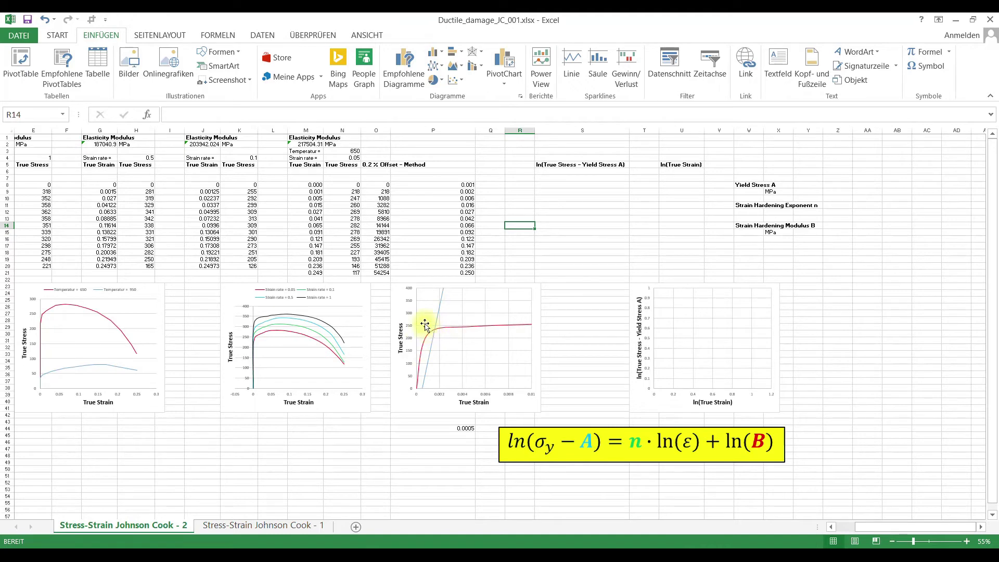
Step: Set the chart's vertical stress axis to maximum 250 with a major unit of 10
click(406, 327)
right_click(410, 330)
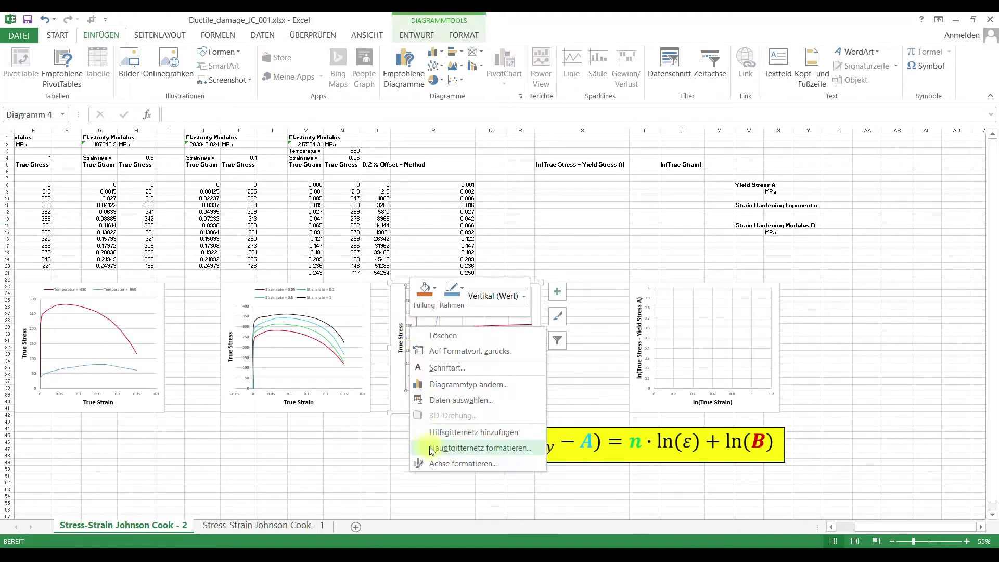
click(431, 523)
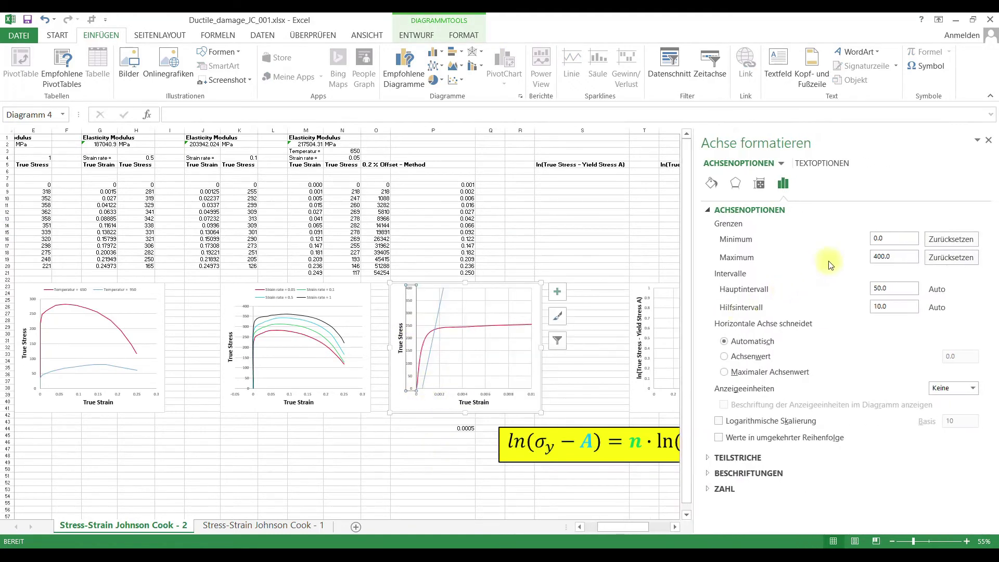
drag(893, 257, 856, 260)
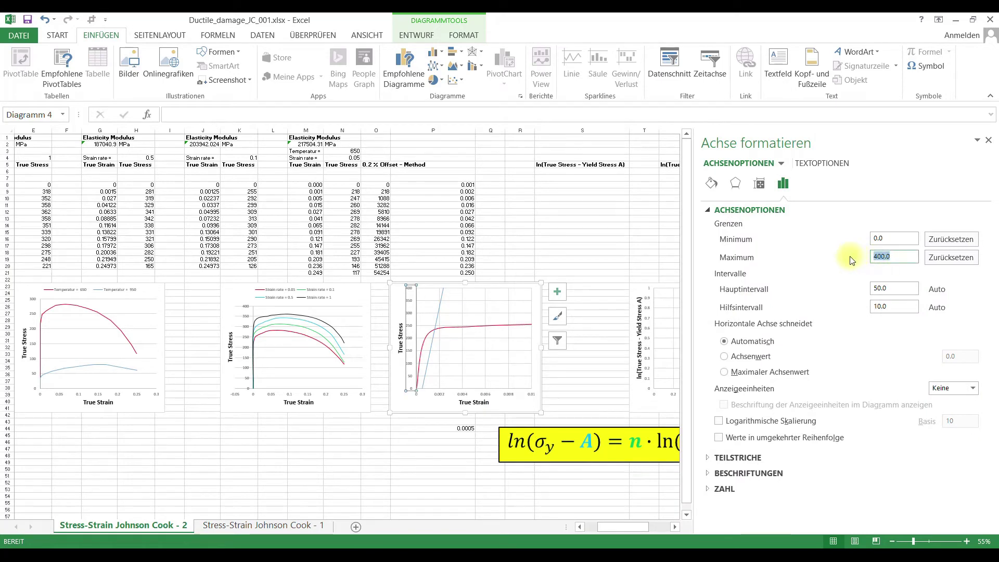
key(Return)
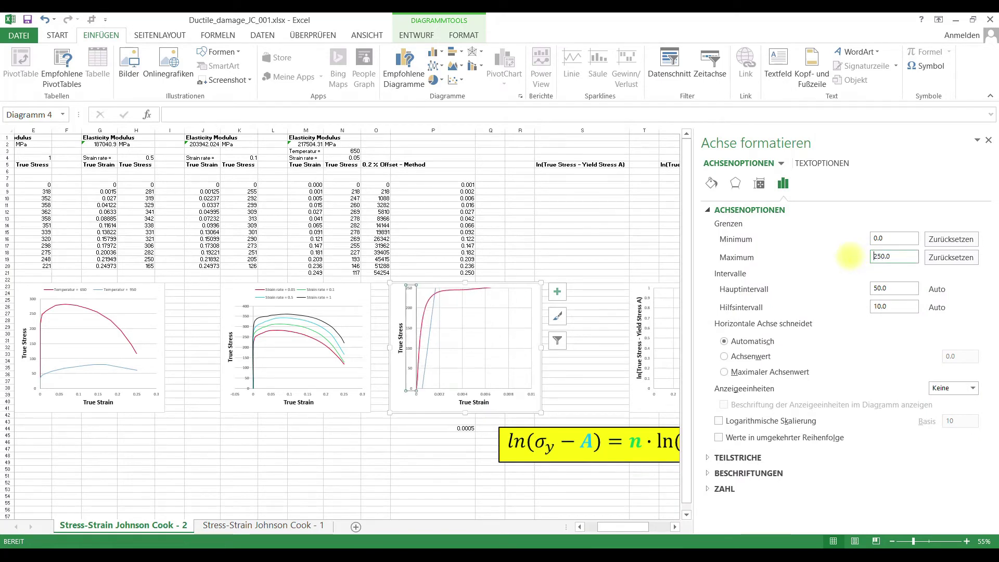
drag(904, 289, 843, 290)
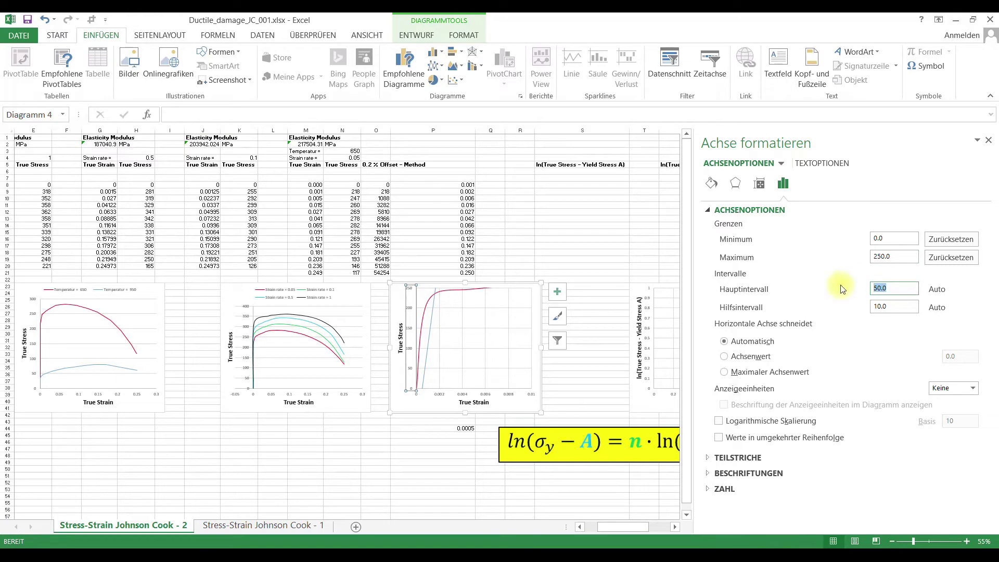
text(100)
key(BackSpace)
key(Return)
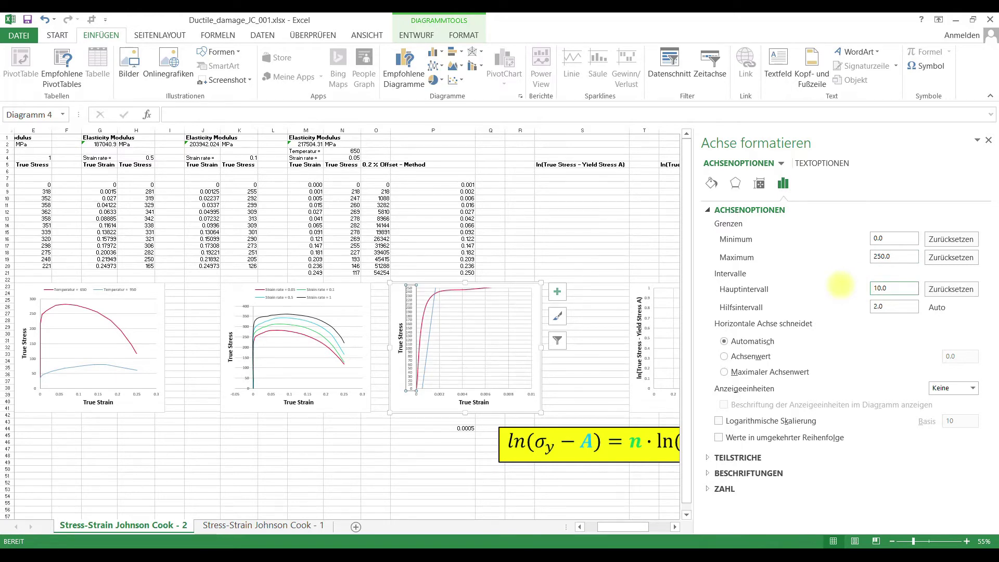
click(520, 246)
scroll(440, 311, up, 4)
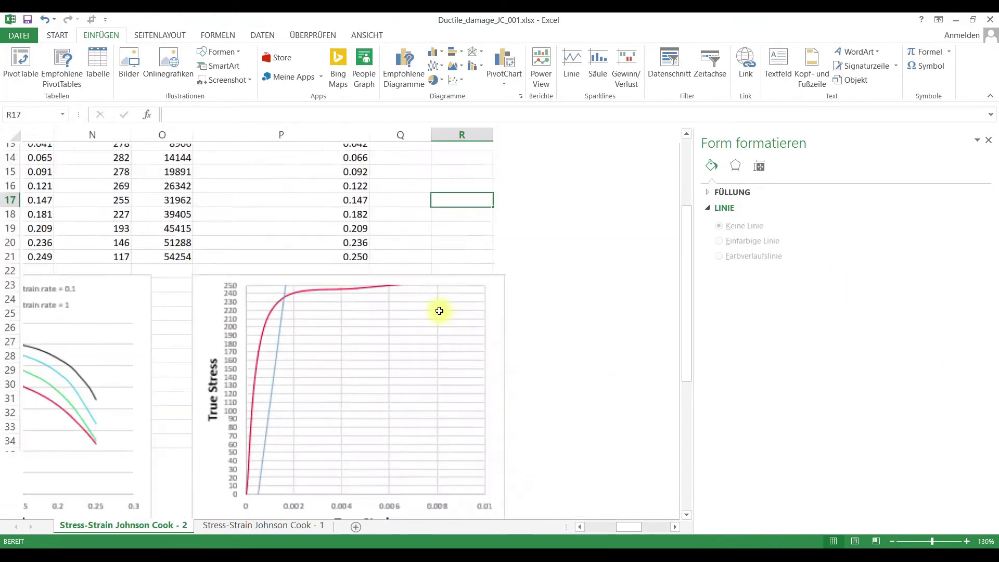
scroll(440, 310, up, 1)
mouse_move(441, 351)
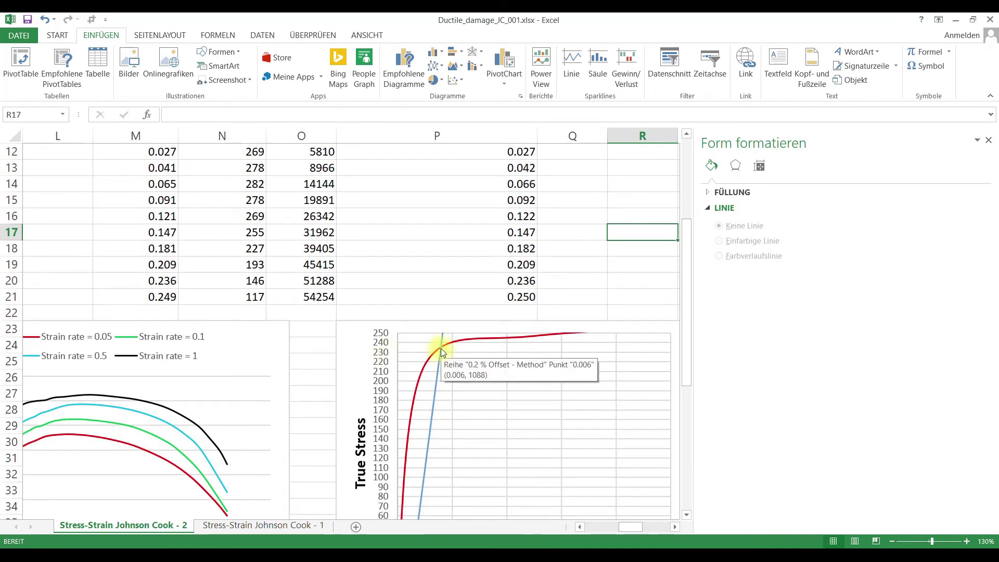
click(990, 142)
click(736, 219)
Step: Enter 235 as the Yield Stress A value
scroll(757, 229, down, 4)
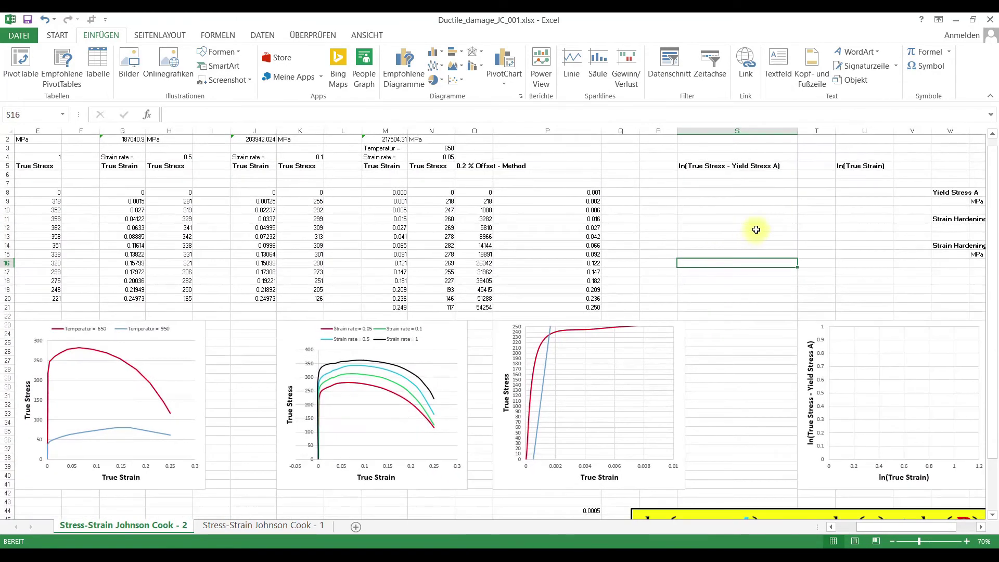
click(948, 201)
text(235)
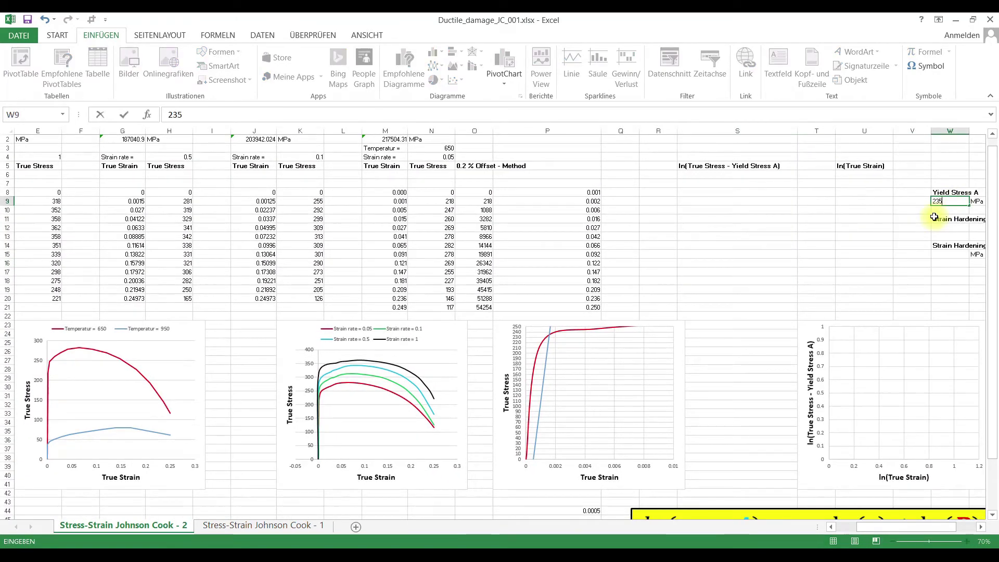
click(934, 217)
Step: Enter =LN(N8-$W$9) in cell S8
click(782, 227)
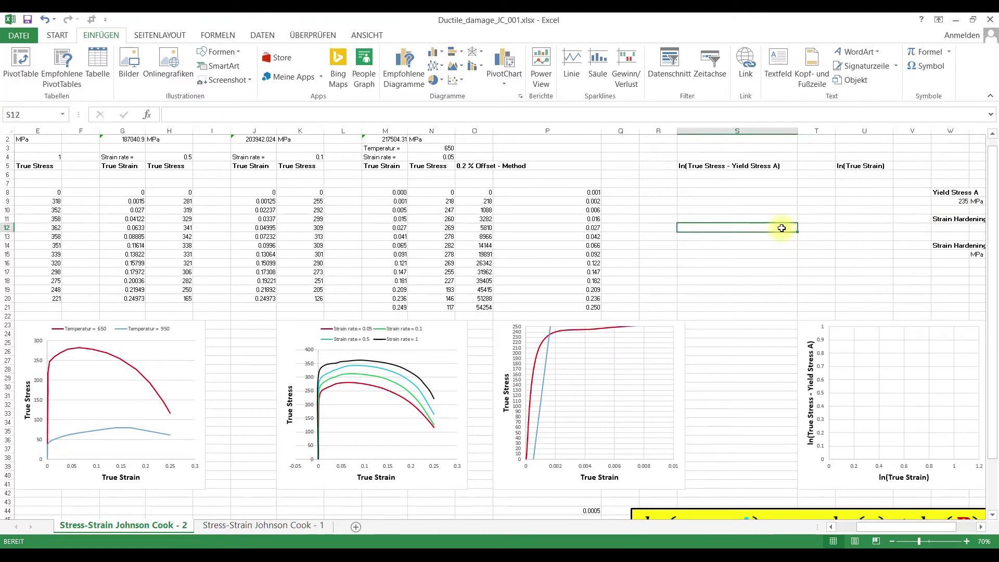
drag(861, 527, 880, 526)
scroll(679, 364, down, 3)
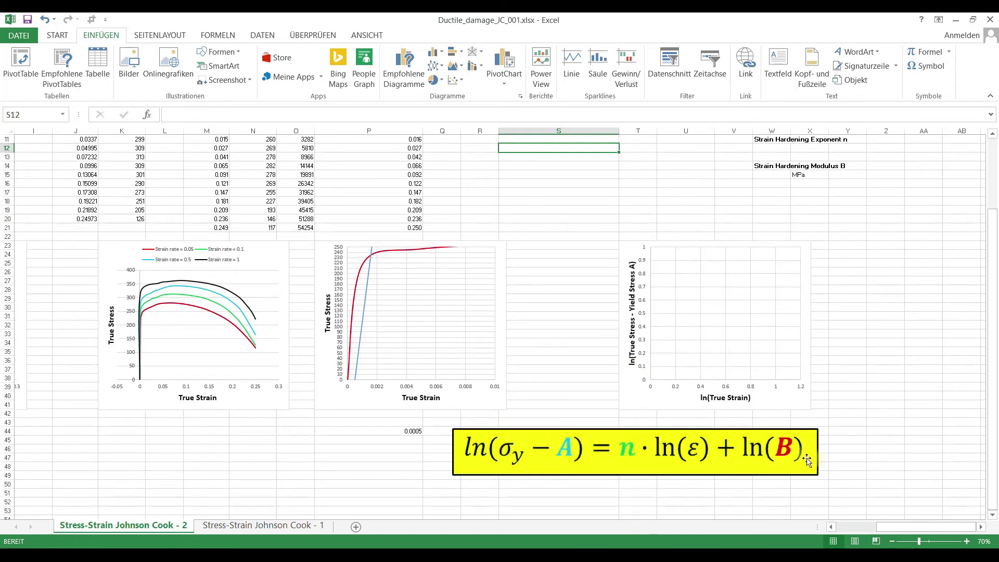
scroll(726, 479, up, 3)
click(545, 193)
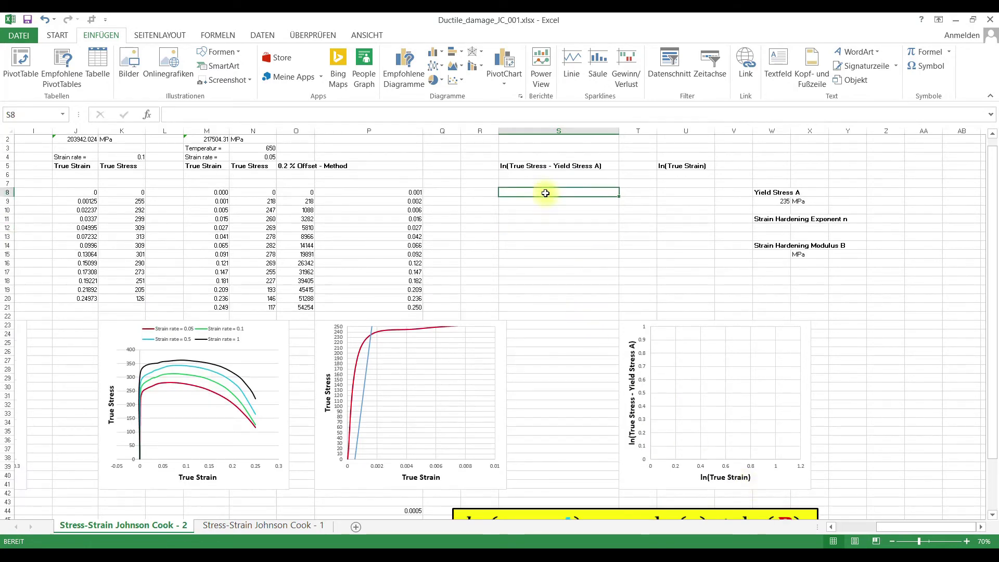
text(=LN()
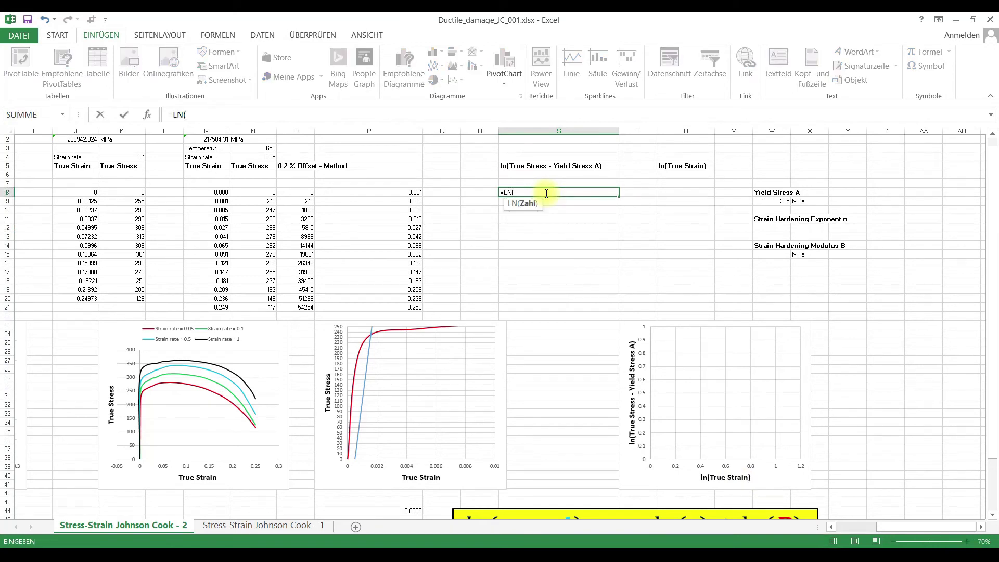
click(267, 192)
text(-)
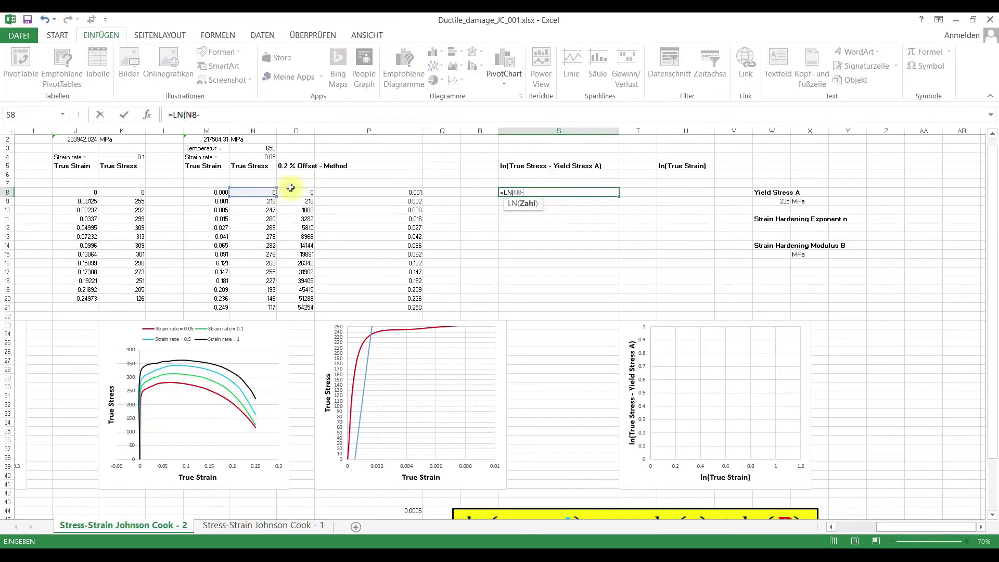
click(767, 201)
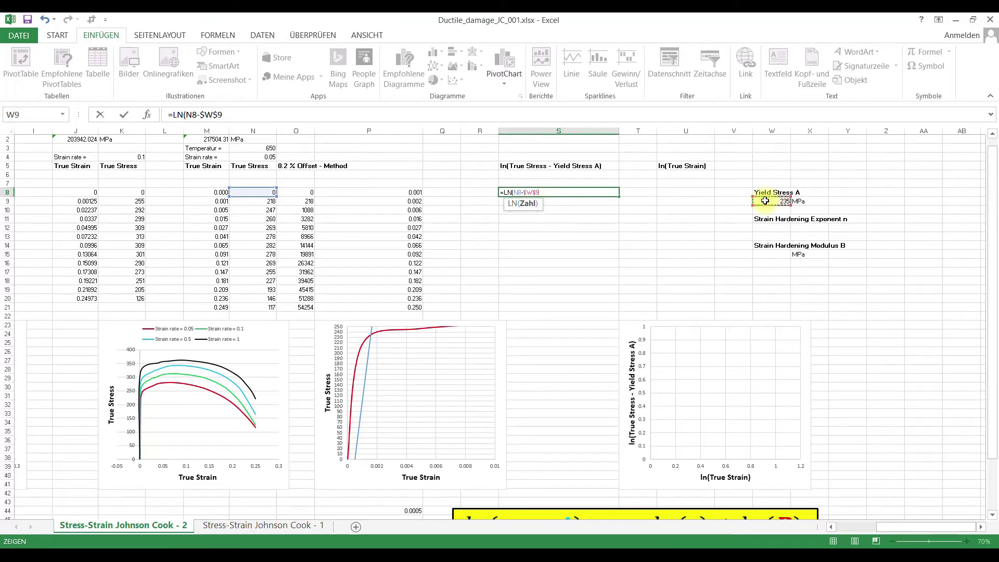
text())
key(Return)
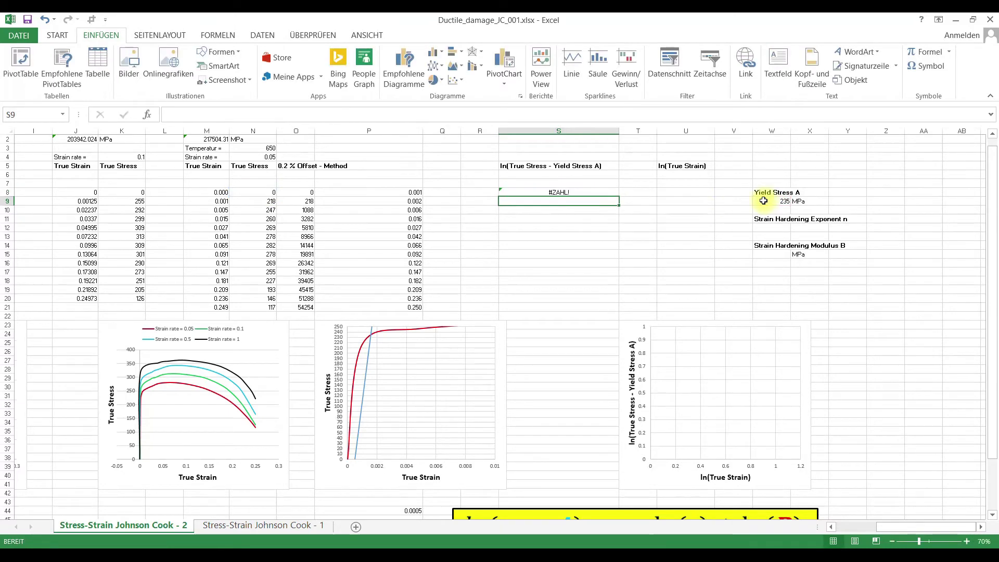
Step: Fill the S8 formula down to S21
click(594, 193)
drag(620, 197, 602, 310)
click(671, 193)
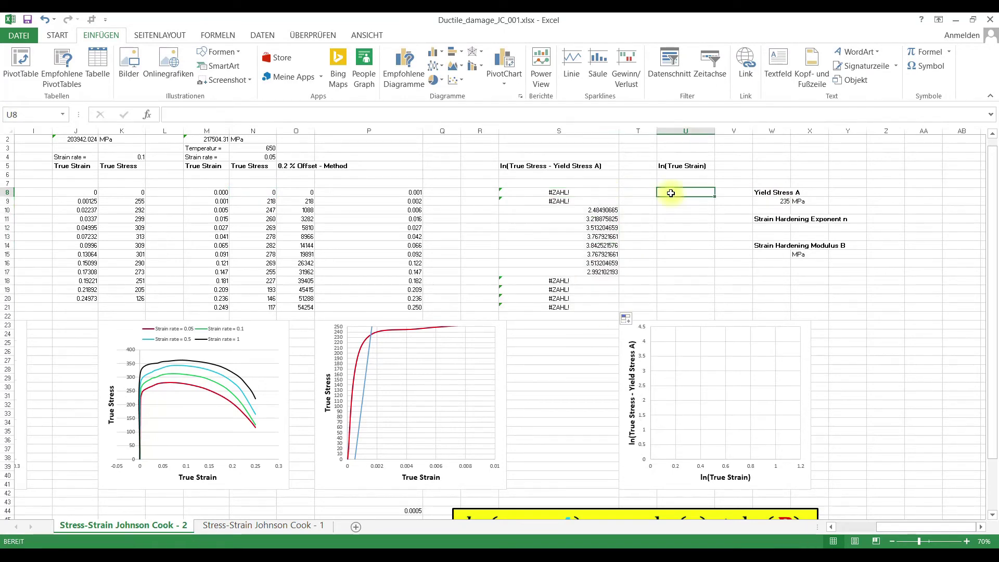
Step: Enter =LN(M8) in U8 and fill it down to U21
text(=)
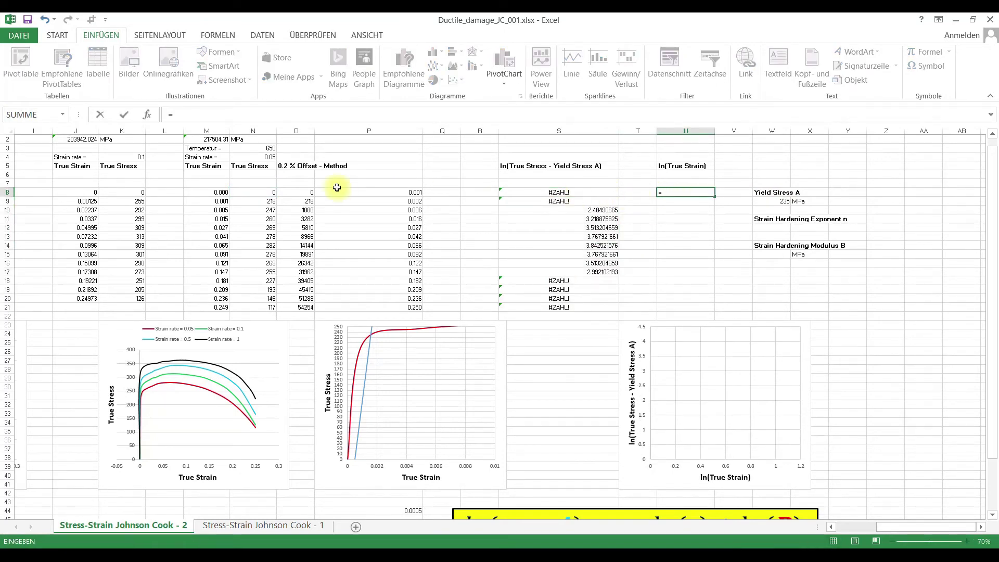
text(ln)
key(Tab)
click(208, 190)
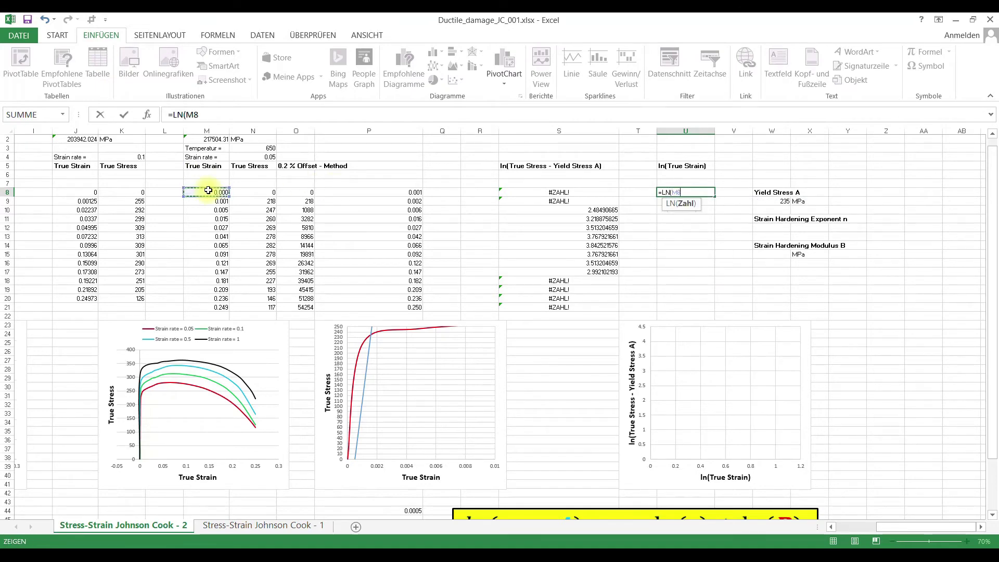
key(Return)
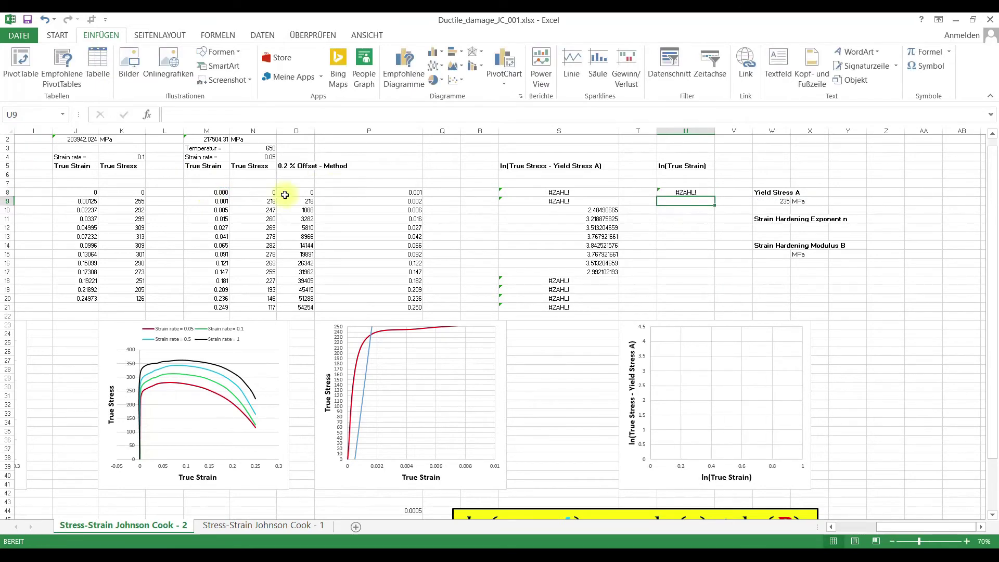
drag(713, 198, 705, 310)
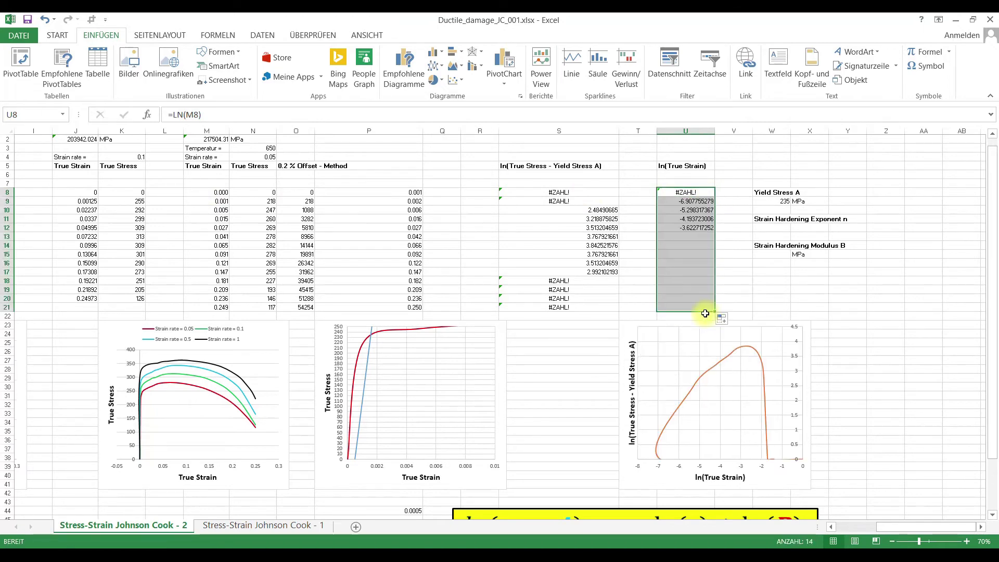
click(553, 369)
Step: Clear the error values in S8:U9 and S18:U21
click(722, 365)
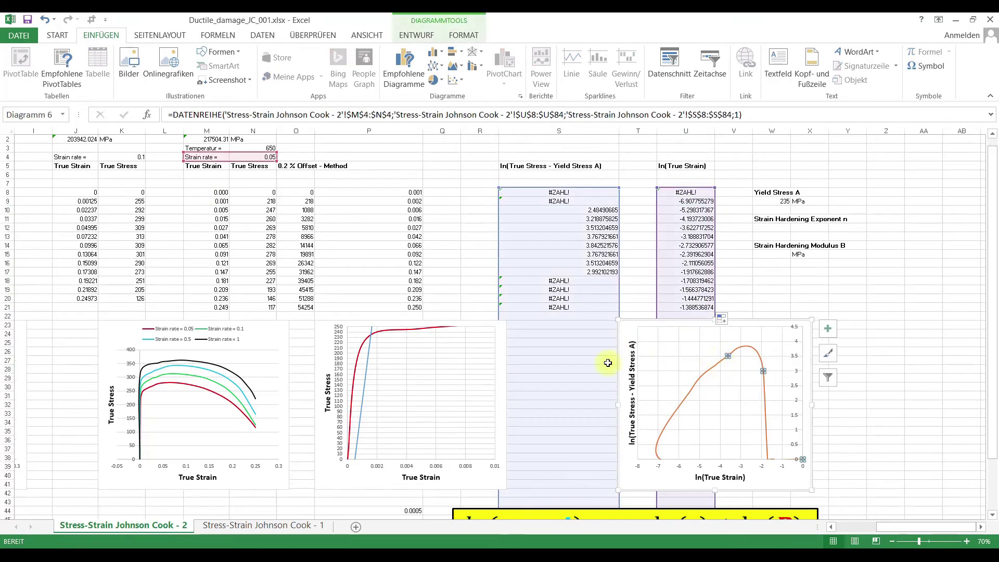
click(558, 355)
drag(546, 193, 688, 204)
key(Delete)
drag(553, 281, 692, 308)
key(Delete)
click(565, 341)
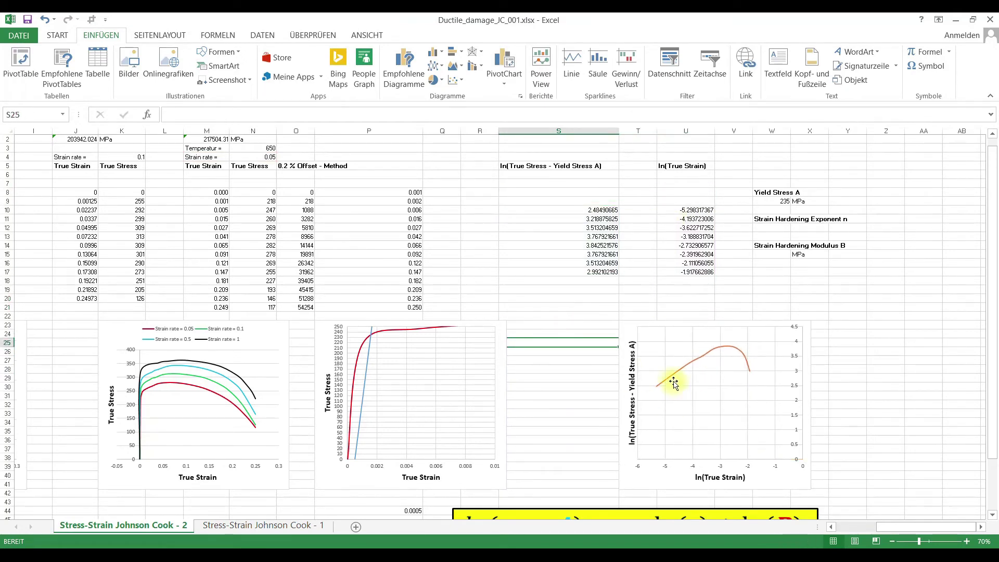
Step: Clear the ln values in rows 15 to 17, past the peak stress
mouse_move(660, 390)
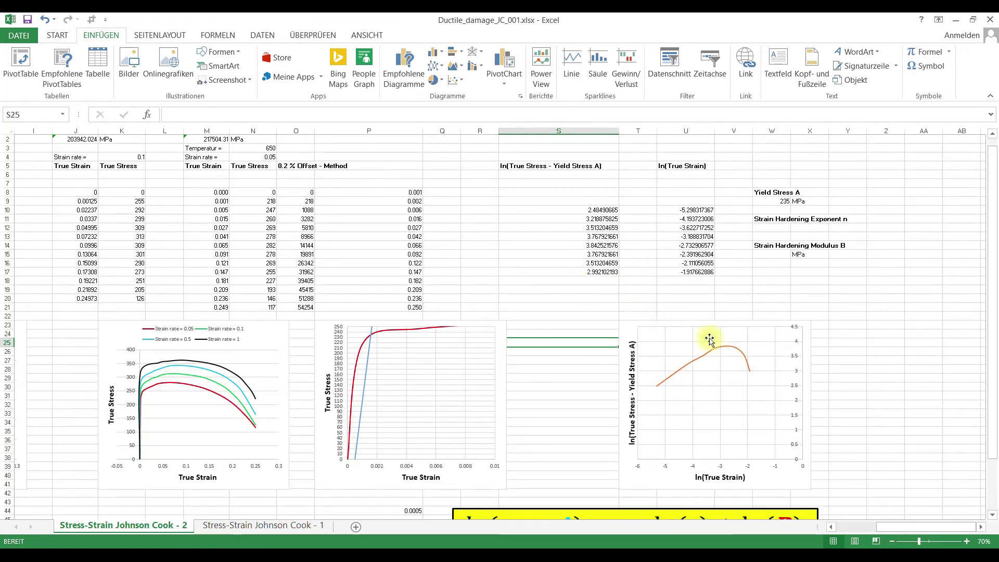
click(547, 289)
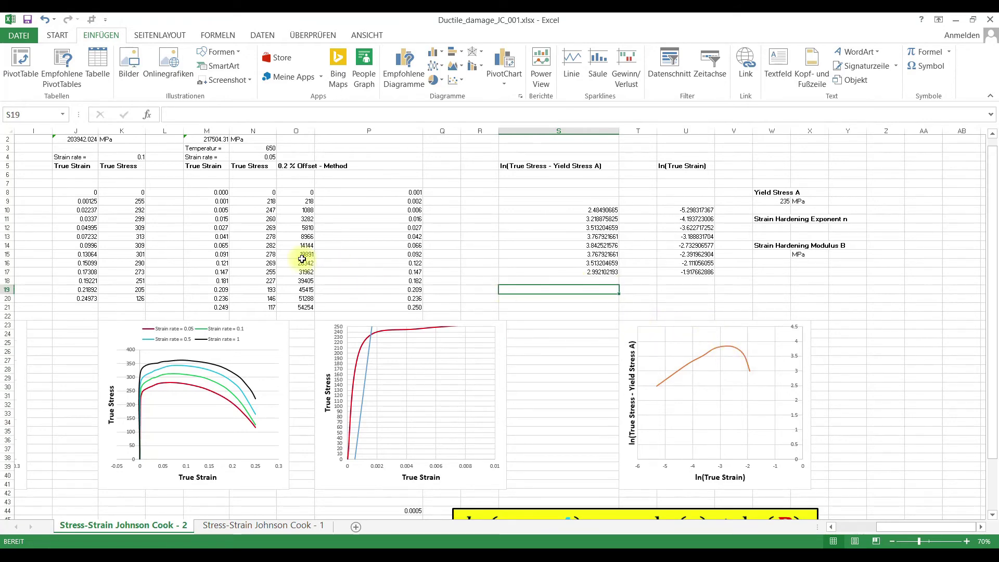
drag(216, 253, 296, 265)
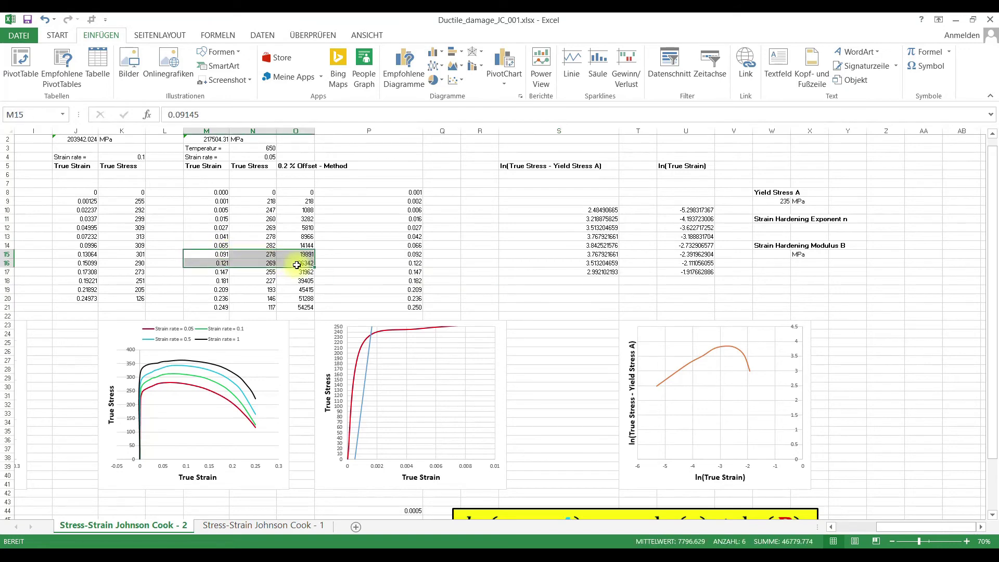
click(268, 244)
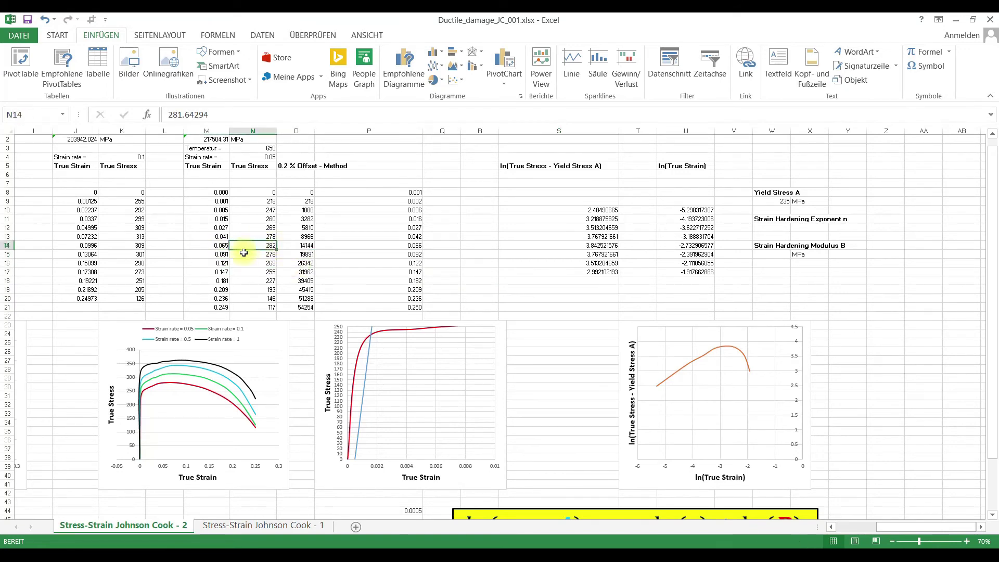
drag(219, 254, 681, 273)
drag(598, 254, 676, 274)
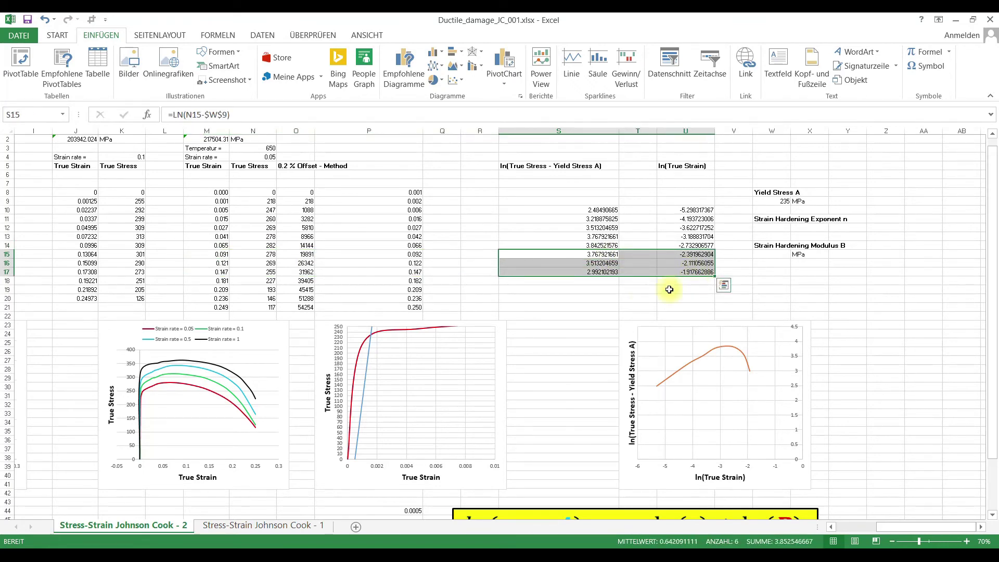
key(Delete)
click(549, 320)
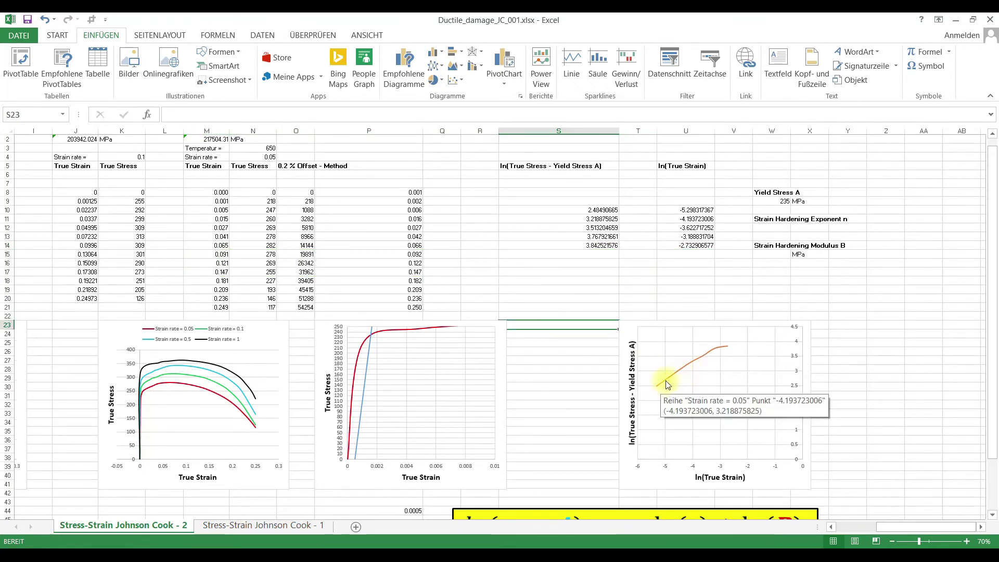
click(698, 362)
Step: Add a linear trendline with its equation to the log plot, styled solid black and dashed
right_click(699, 360)
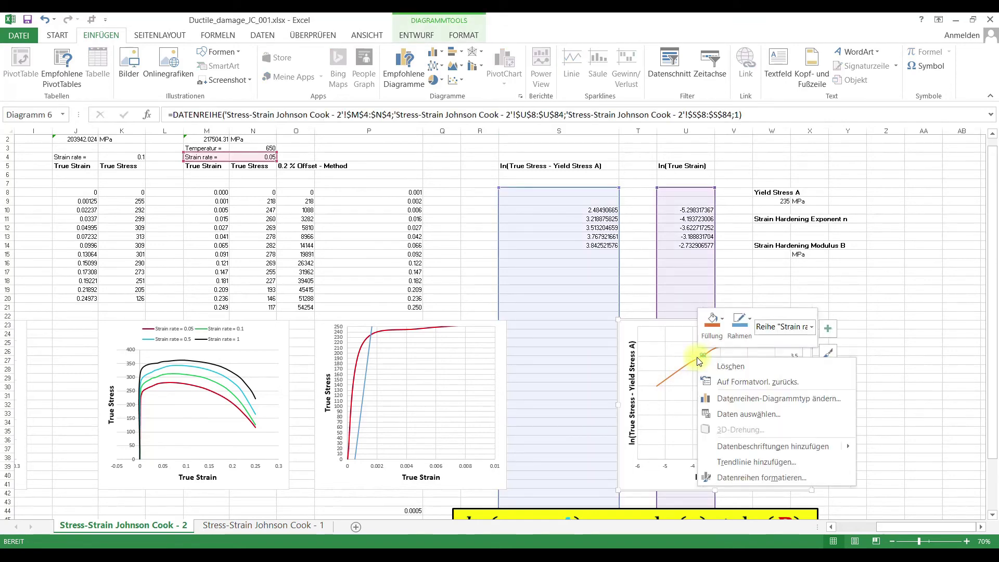
click(767, 463)
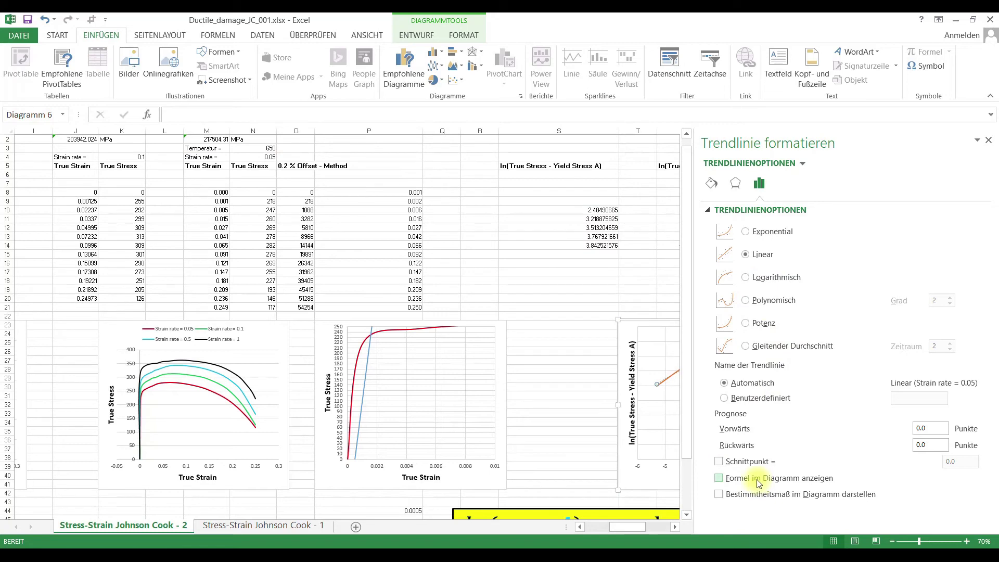
click(712, 183)
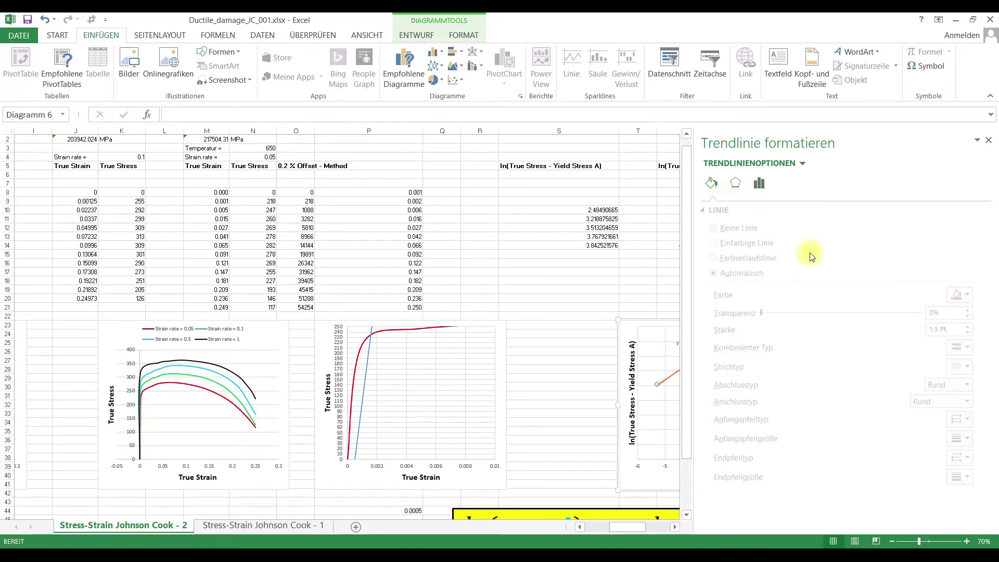
click(972, 295)
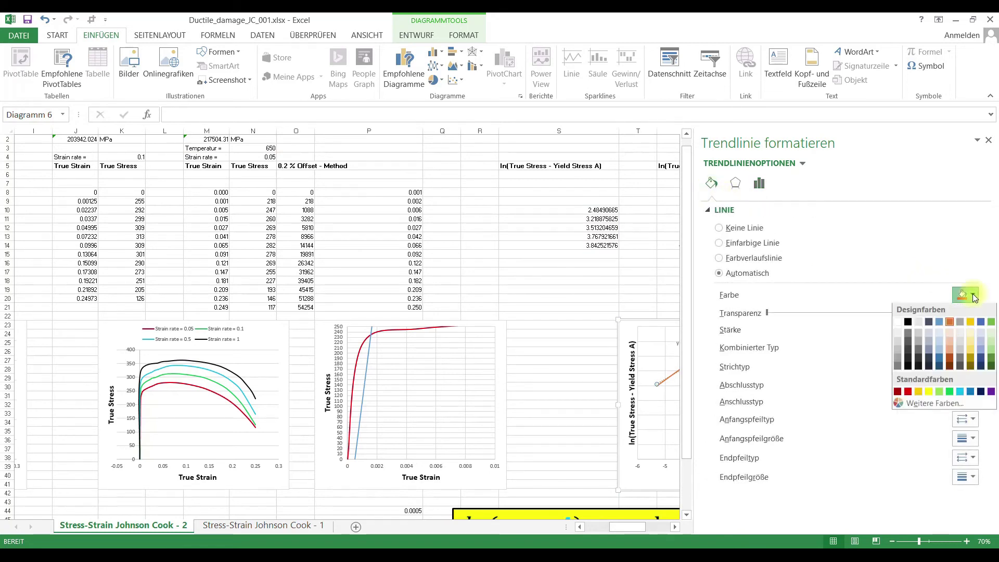
click(908, 323)
click(968, 347)
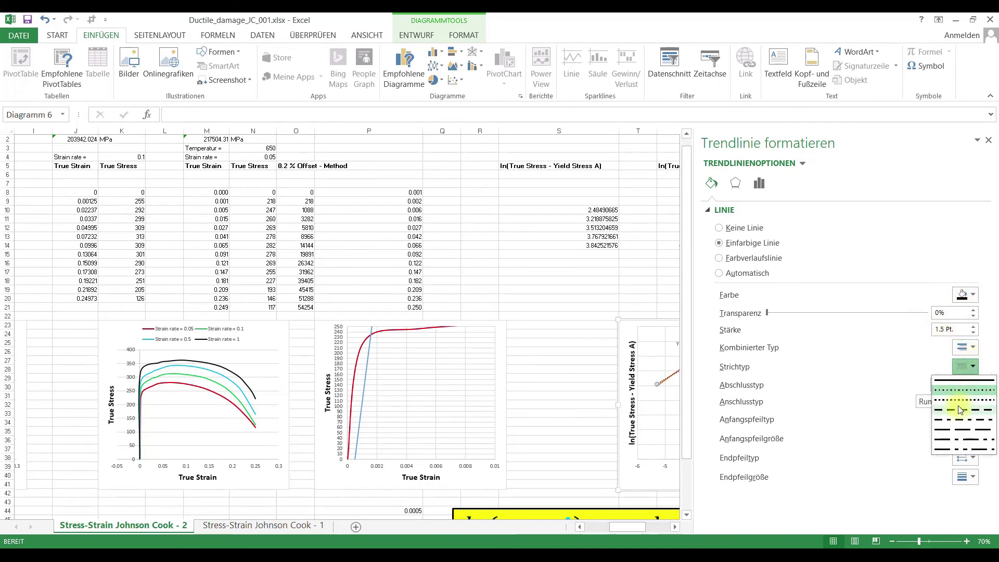
click(917, 359)
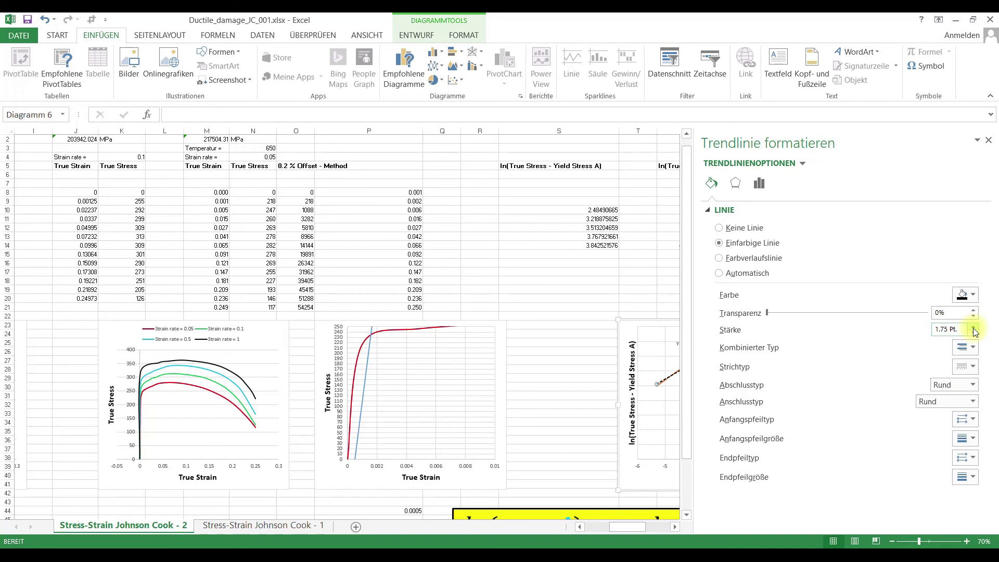
click(988, 141)
Step: Increase the equation label's font size and drag it down near the bottom of the log plot
click(626, 272)
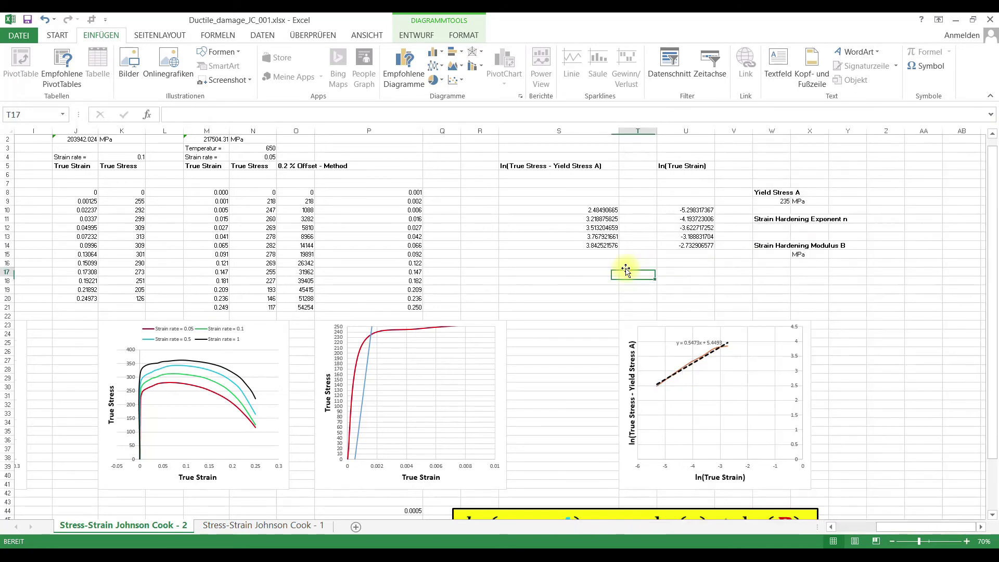
click(677, 344)
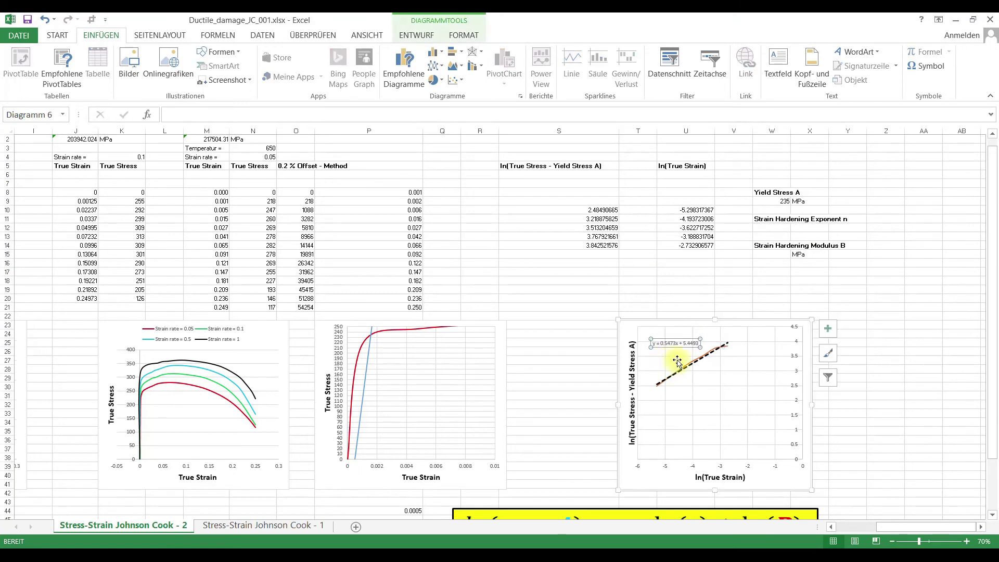
scroll(92, 44, up, 1)
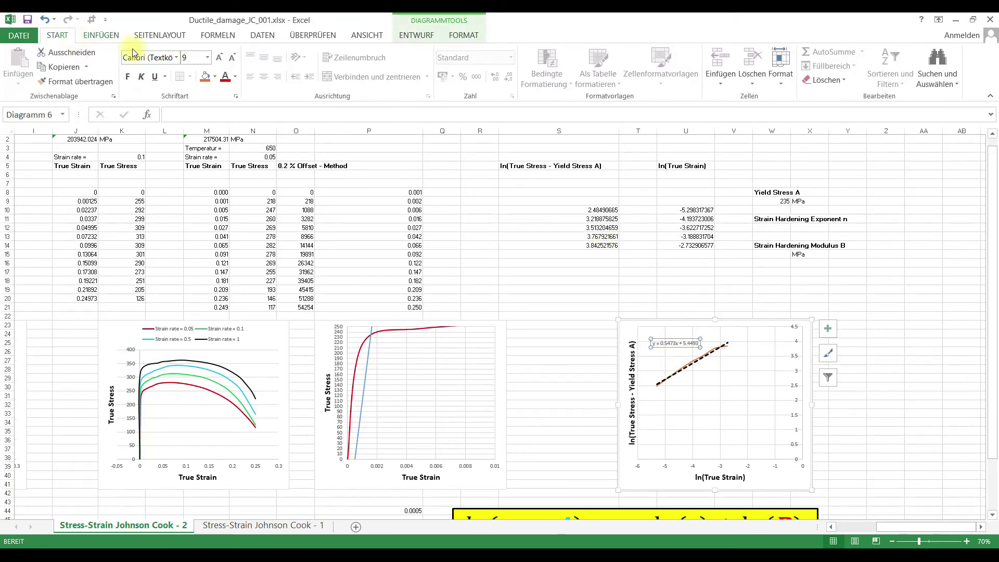
click(218, 58)
click(218, 58)
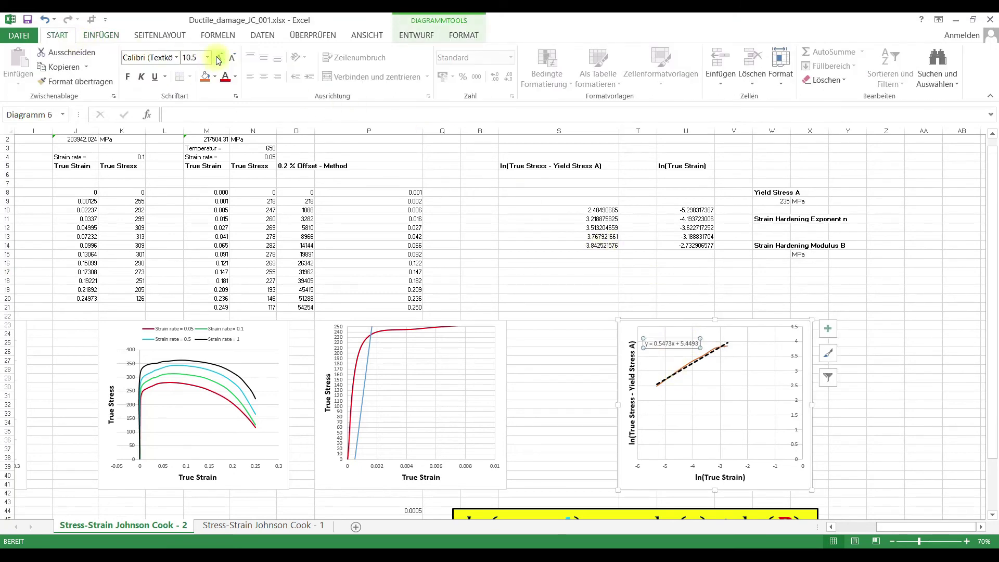
click(541, 260)
click(661, 345)
drag(661, 345, 683, 446)
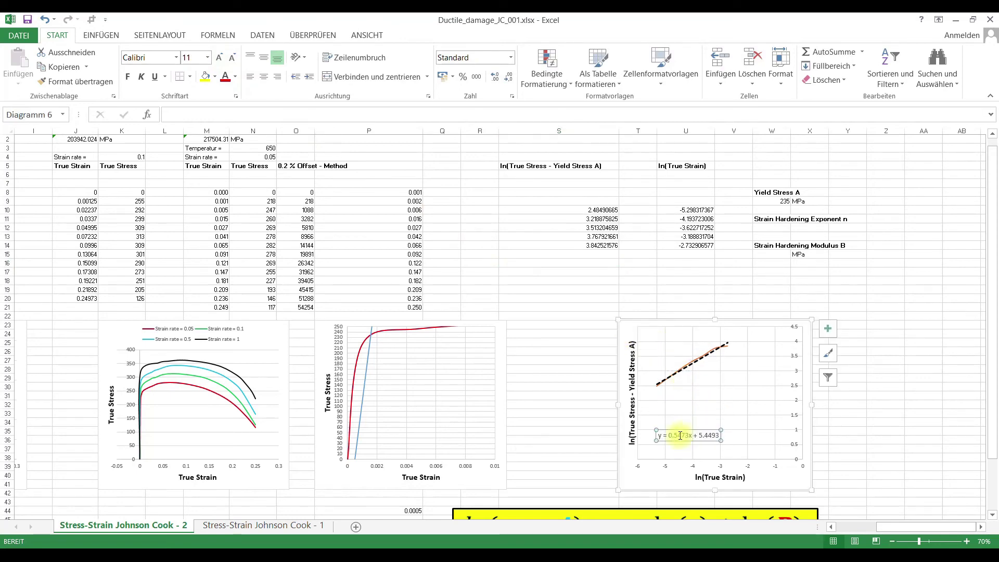
scroll(562, 364, down, 5)
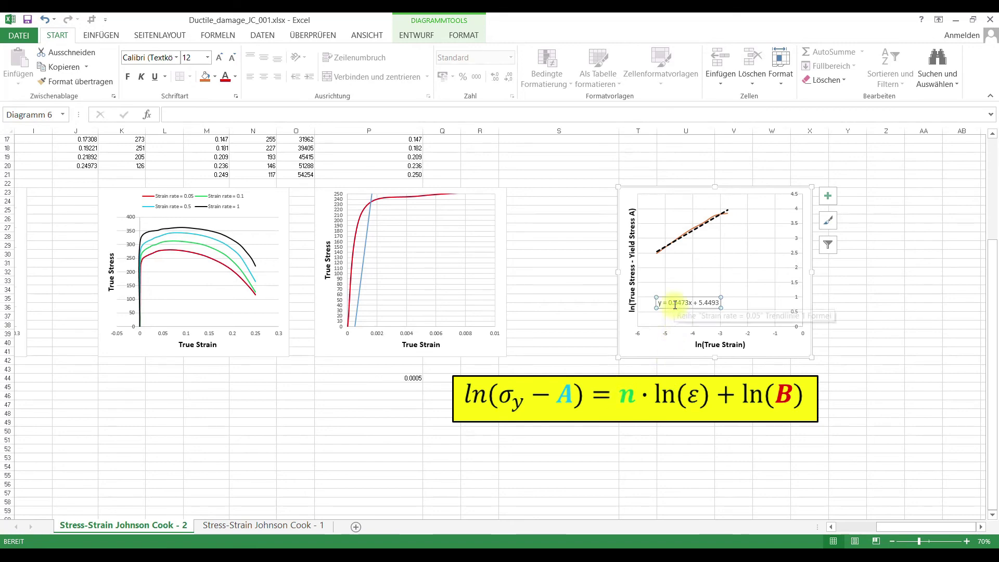
click(580, 288)
scroll(712, 246, up, 4)
Step: Enter the trendline slope 0.5473 into W12 as the Strain Hardening Exponent n
click(772, 201)
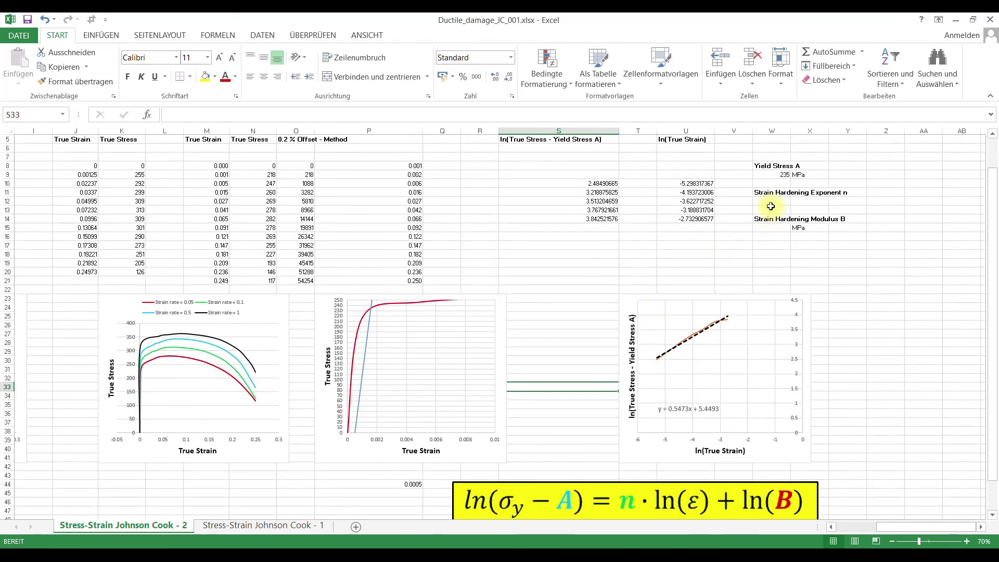
text(0.5473)
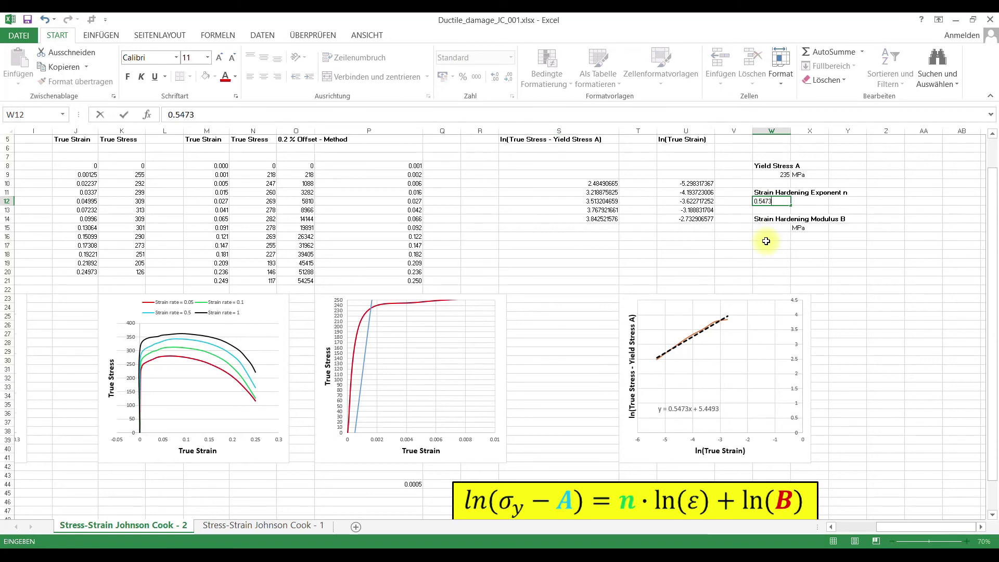
key(Return)
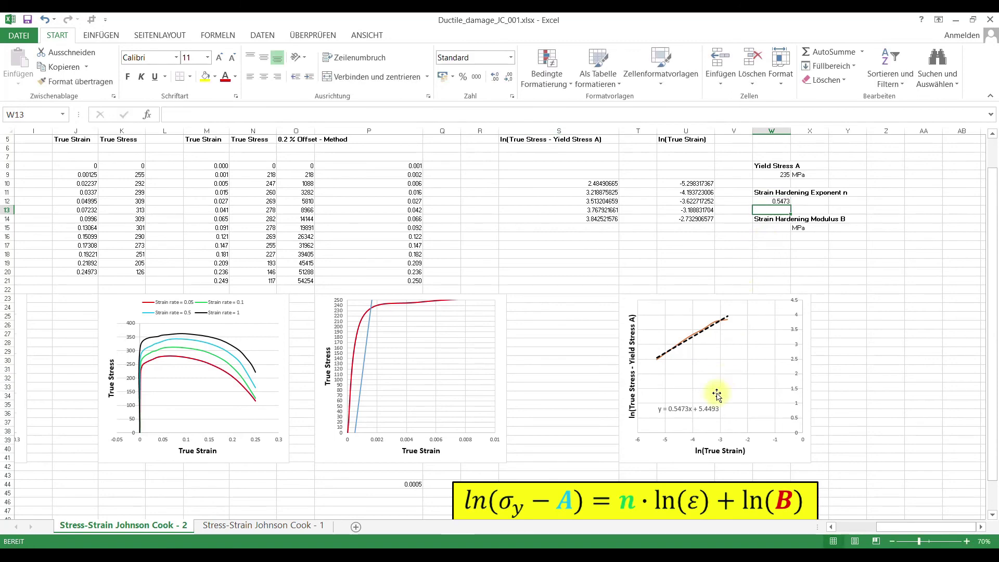
scroll(719, 395, down, 2)
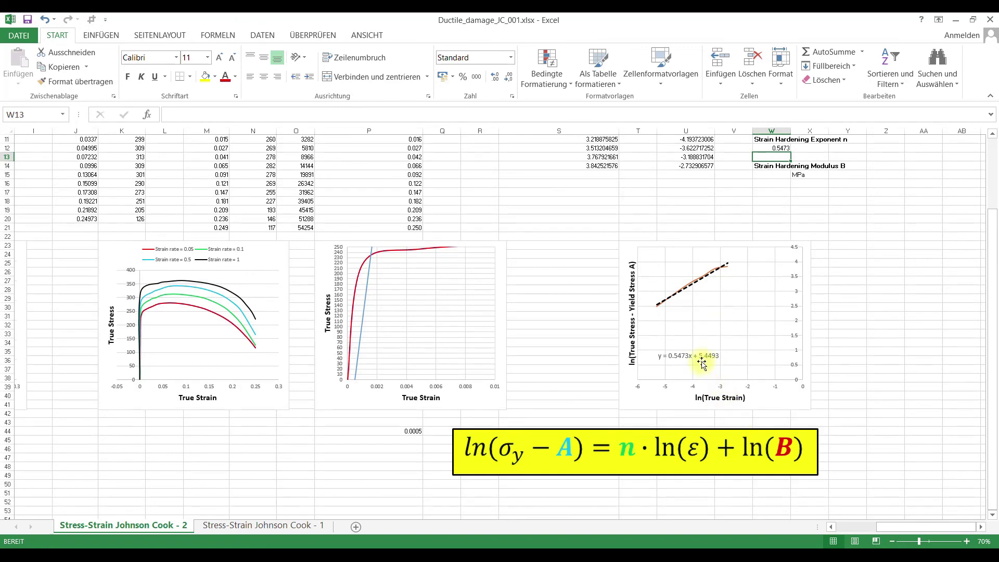
click(770, 199)
Step: Enter =EXP(5.4493) in W15 so the Strain Hardening Modulus B reads 232.5952922 MPa
click(770, 174)
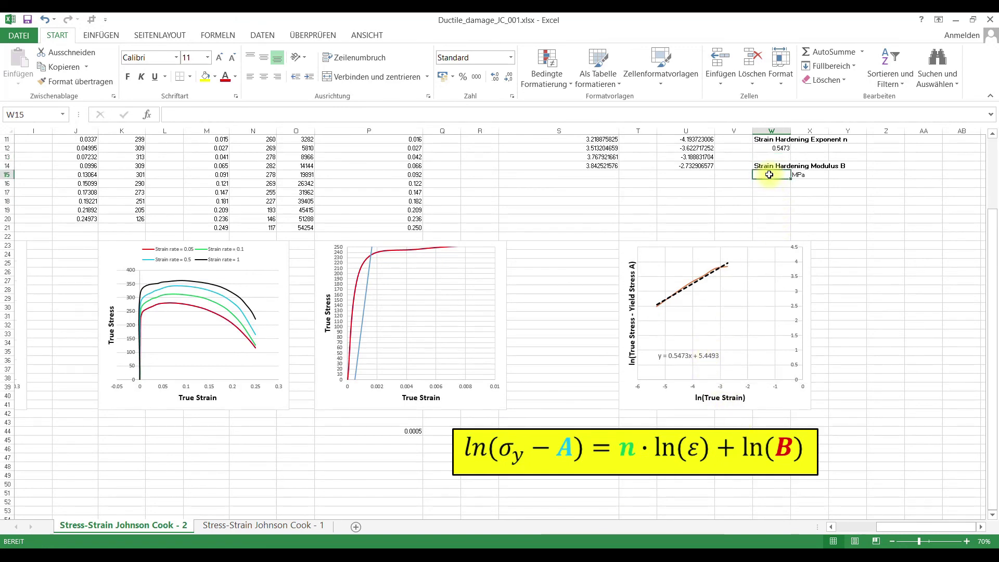
text(=)
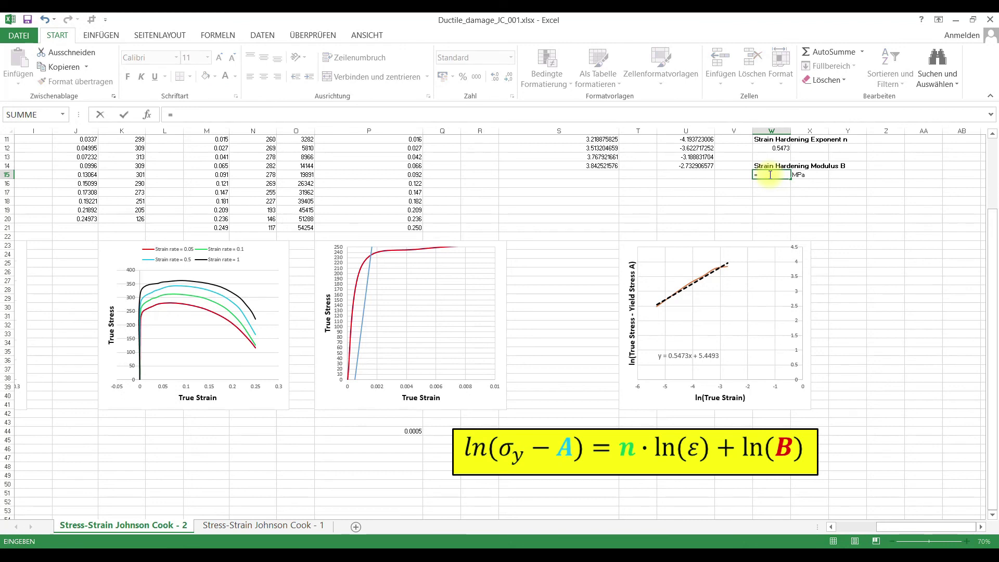
text(EXP)
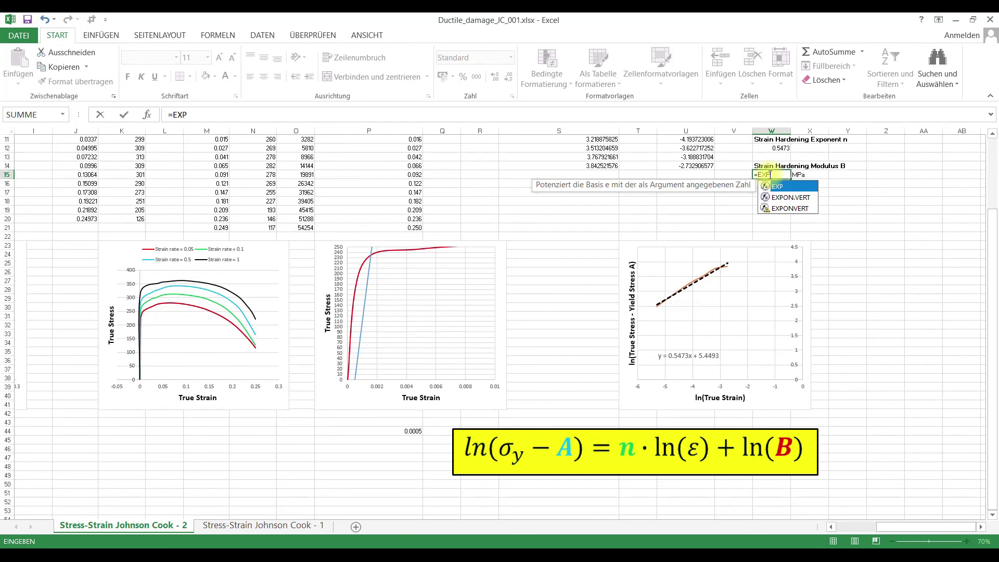
text((5.4493)
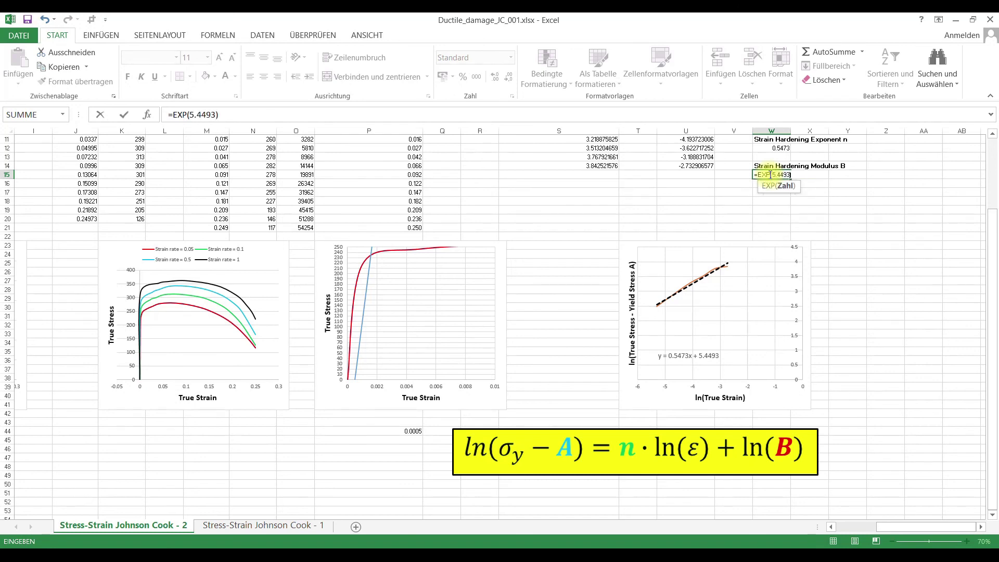
key(Return)
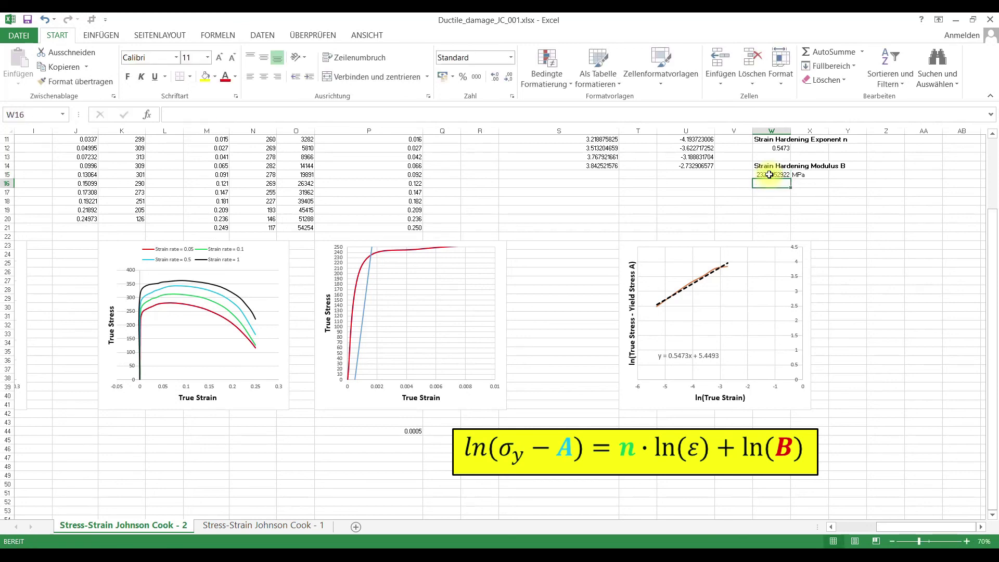
click(743, 190)
key(Up)
key(Up)
key(Right)
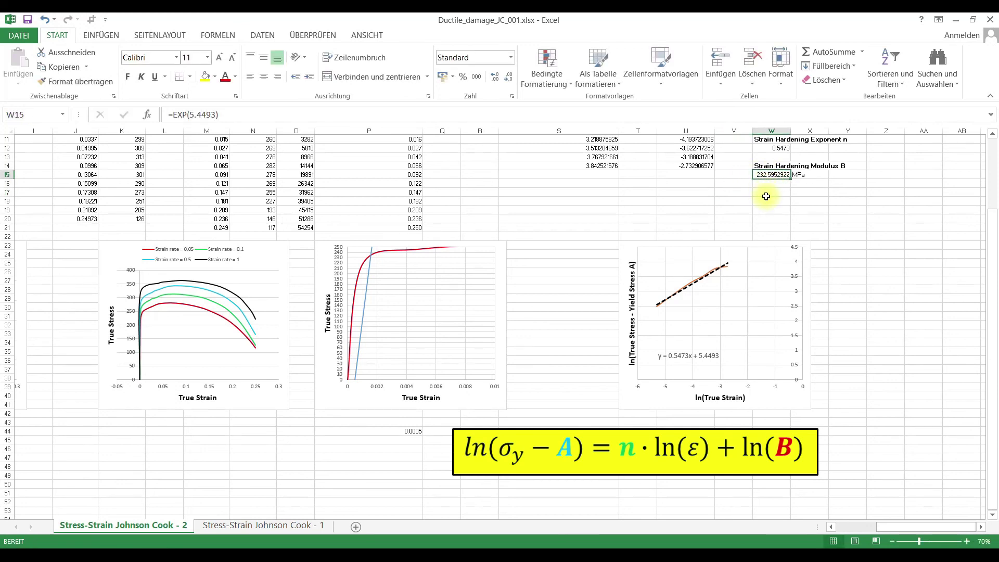
click(773, 203)
scroll(775, 198, up, 1)
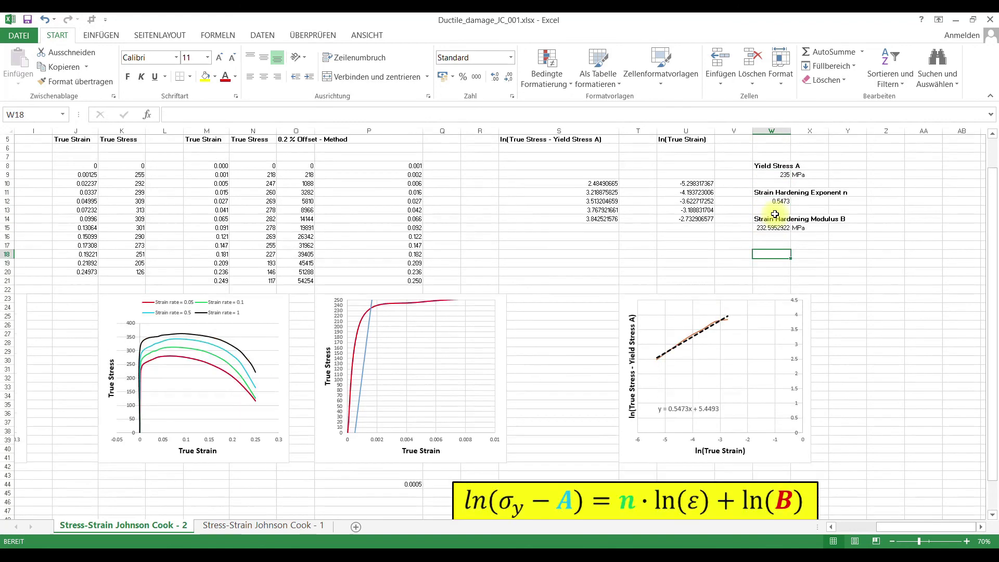
click(717, 223)
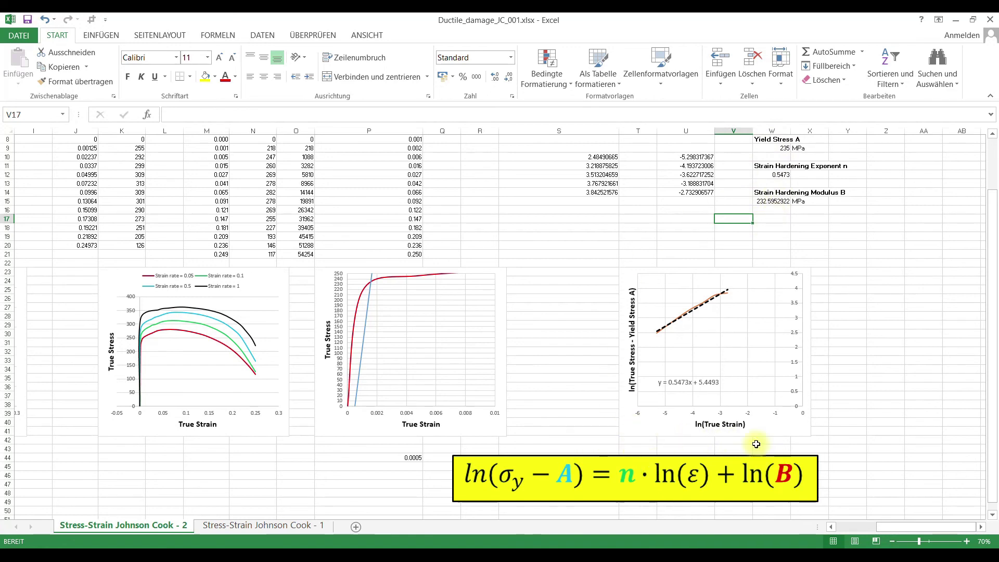
click(569, 306)
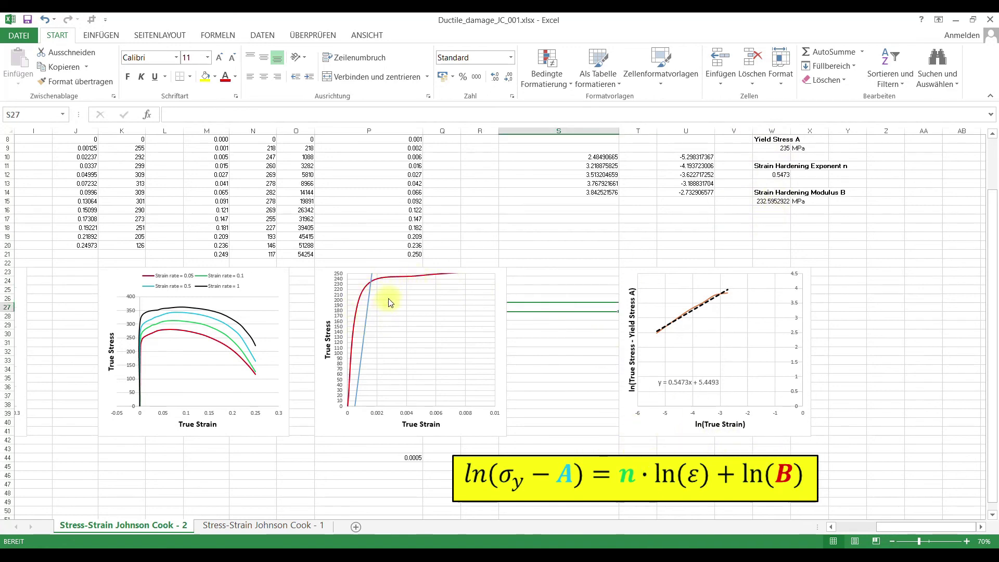
click(564, 281)
click(586, 235)
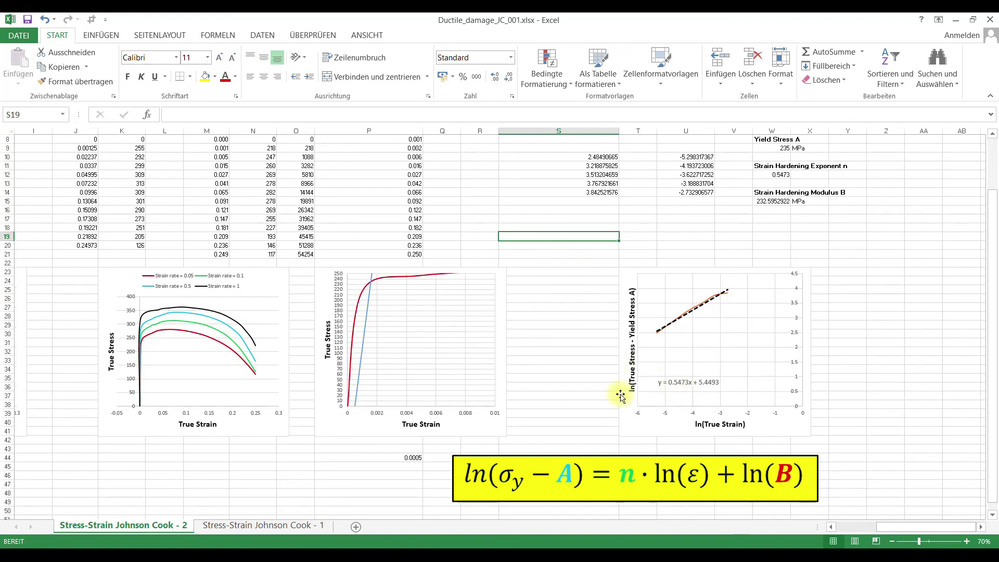